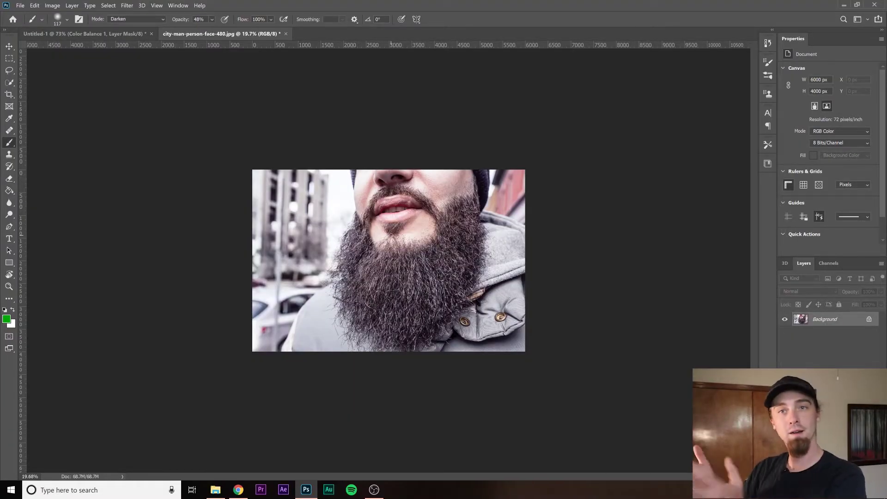
Step: Select the beard, chin patch and moustache area roughly with the Quick Selection tool
{"action": "left_click", "coordinate": [9, 82]}
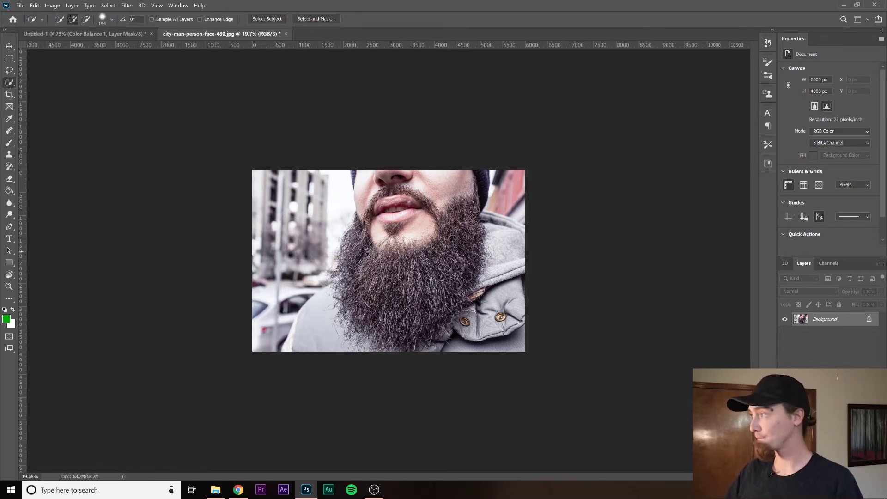
{"action": "mouse_move", "coordinate": [361, 247]}
{"action": "left_mouse_down"}
{"action": "mouse_move", "coordinate": [368, 277]}
{"action": "mouse_move", "coordinate": [406, 294]}
{"action": "mouse_move", "coordinate": [376, 277]}
{"action": "mouse_move", "coordinate": [453, 238]}
{"action": "mouse_move", "coordinate": [455, 213]}
{"action": "mouse_move", "coordinate": [474, 226]}
{"action": "mouse_move", "coordinate": [422, 302]}
{"action": "mouse_move", "coordinate": [446, 298]}
{"action": "mouse_move", "coordinate": [464, 273]}
{"action": "mouse_move", "coordinate": [409, 312]}
{"action": "mouse_move", "coordinate": [417, 320]}
{"action": "mouse_move", "coordinate": [400, 333]}
{"action": "mouse_move", "coordinate": [380, 331]}
{"action": "mouse_move", "coordinate": [377, 319]}
{"action": "mouse_move", "coordinate": [389, 326]}
{"action": "mouse_move", "coordinate": [348, 282]}
{"action": "mouse_move", "coordinate": [360, 231]}
{"action": "left_mouse_up"}
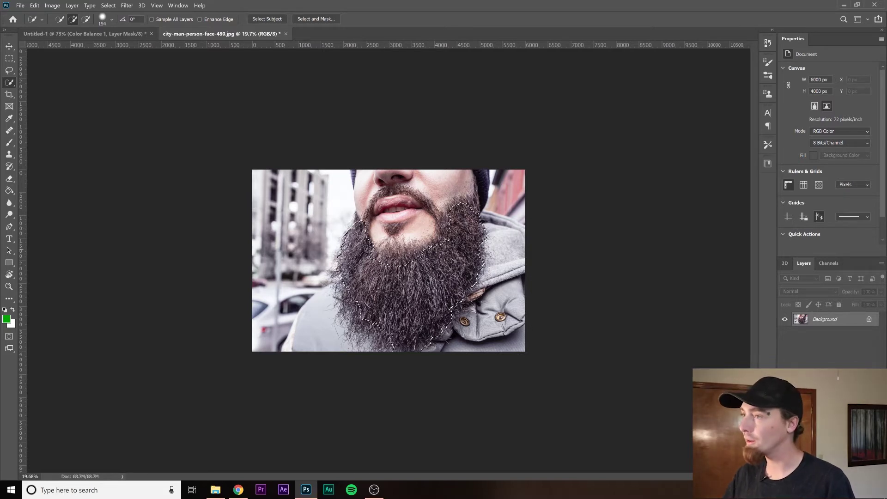
{"action": "left_click", "coordinate": [388, 259]}
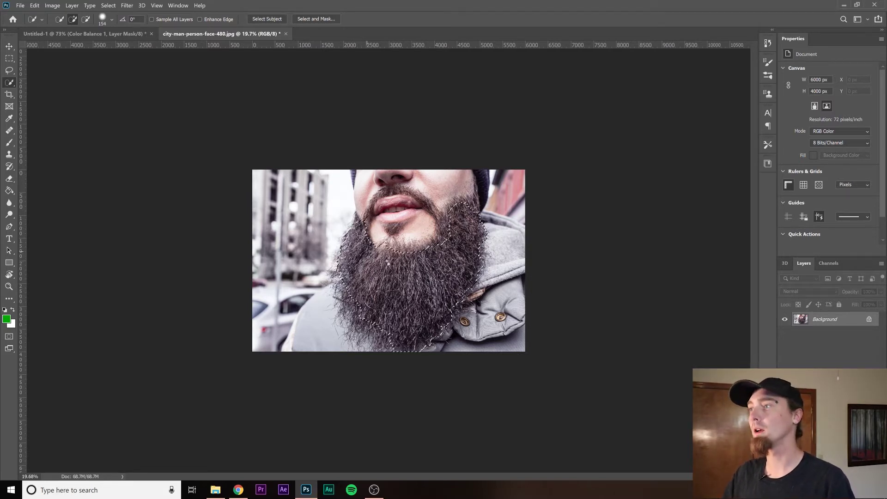
{"action": "left_click", "coordinate": [406, 253]}
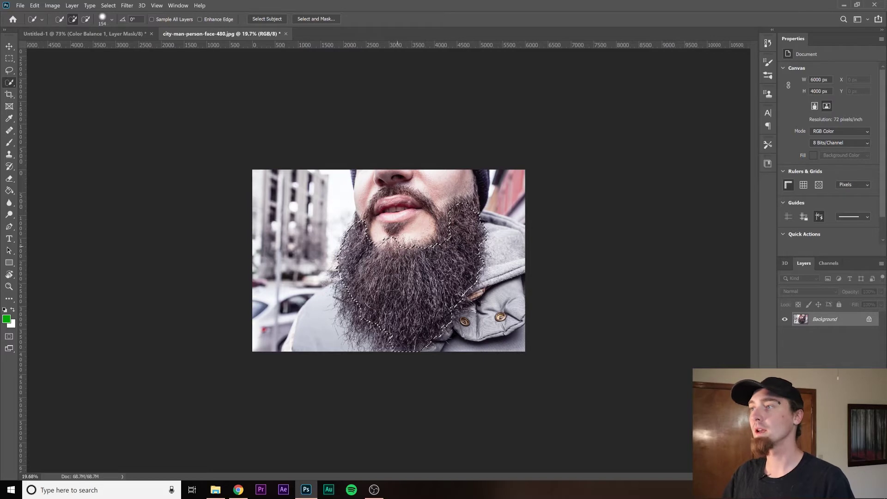
{"action": "left_click", "coordinate": [390, 231]}
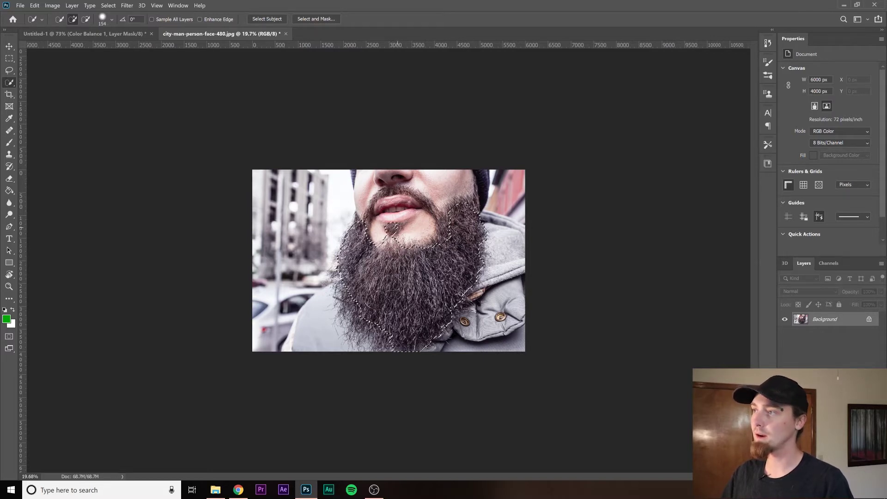
{"action": "left_click", "coordinate": [391, 190]}
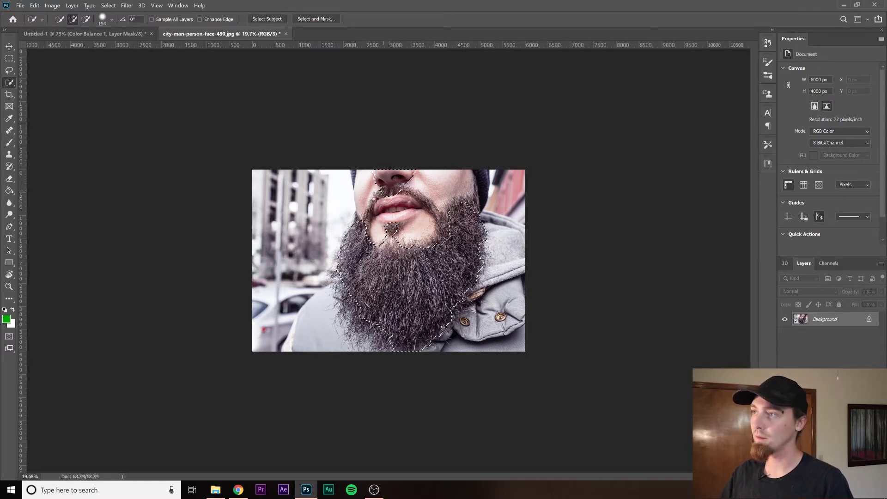
Step: With a size 112 selection brush, extend the selection over the moustache and subtract the nose and cheek skin
{"action": "key", "text": "alt"}
{"action": "scroll", "coordinate": [374, 198], "scroll_direction": "up", "scroll_amount": 4}
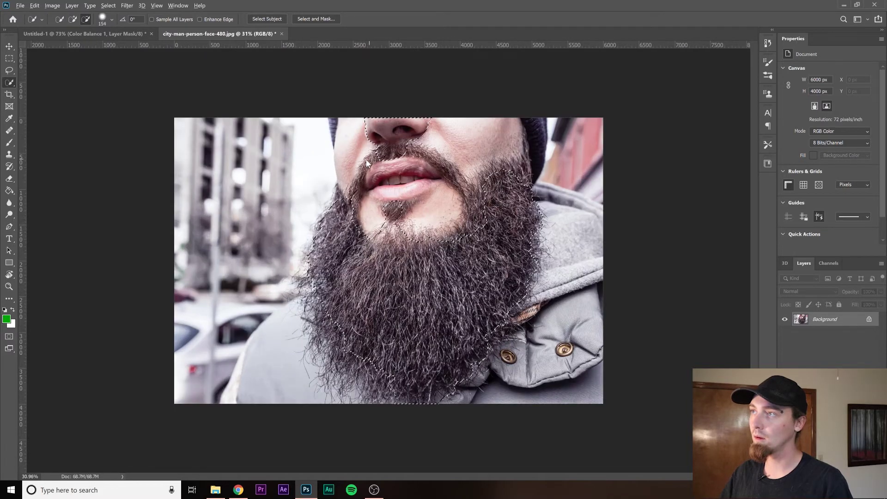
{"action": "right_click", "coordinate": [369, 158], "text": "alt"}
{"action": "left_click", "coordinate": [368, 160], "text": "alt"}
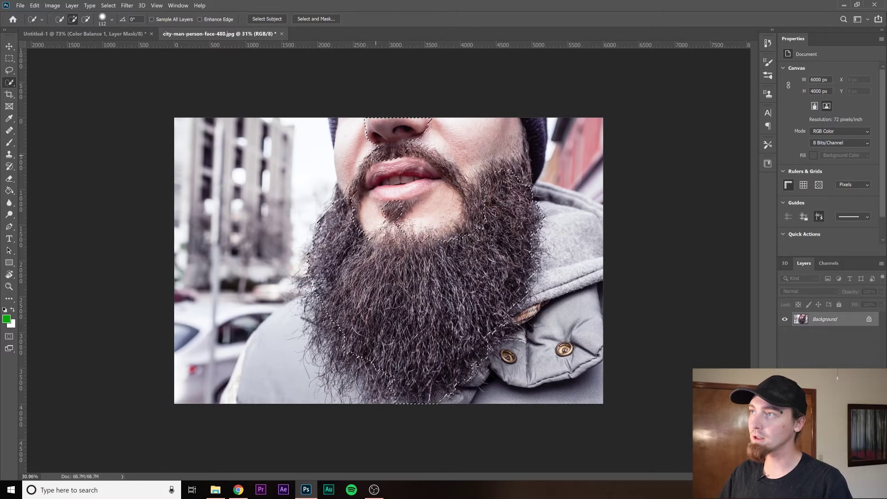
{"action": "left_click_drag", "start_coordinate": [373, 158], "coordinate": [354, 196]}
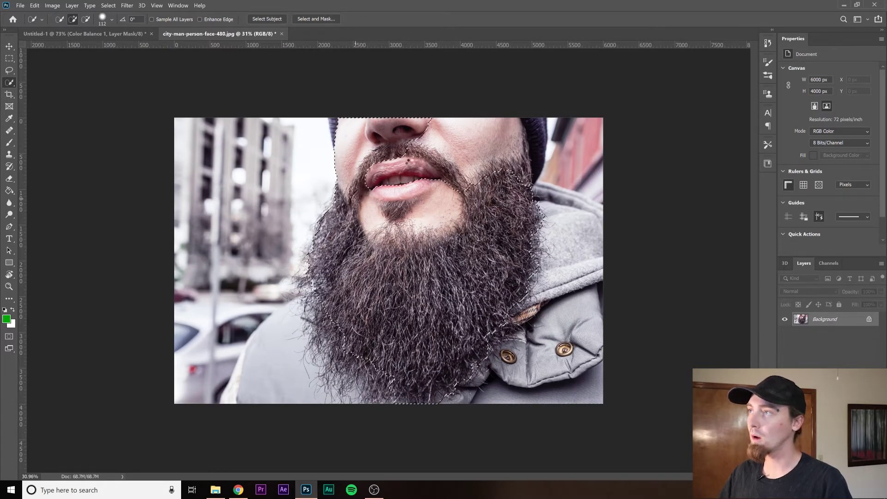
{"action": "left_click_drag", "start_coordinate": [408, 151], "coordinate": [444, 169]}
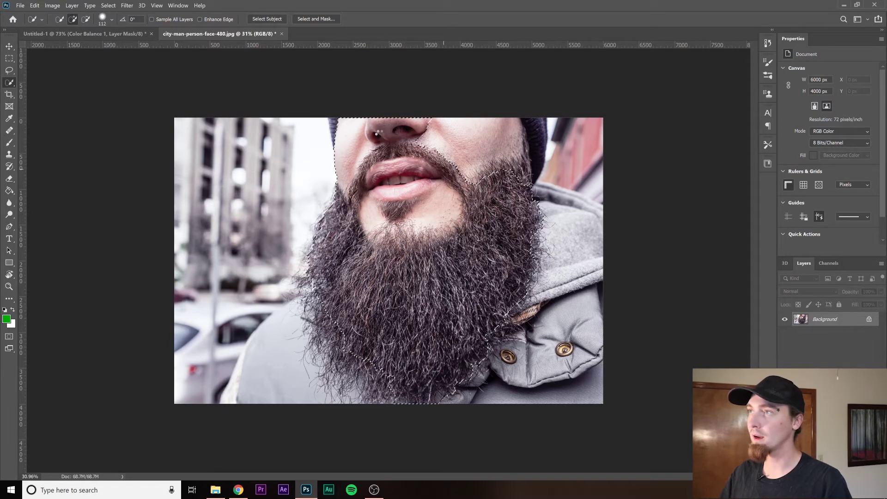
{"action": "mouse_move", "coordinate": [422, 131]}
{"action": "left_mouse_down", "text": "alt"}
{"action": "mouse_move", "coordinate": [363, 130]}
{"action": "mouse_move", "coordinate": [333, 164]}
{"action": "mouse_move", "coordinate": [341, 148]}
{"action": "left_mouse_up", "text": "alt"}
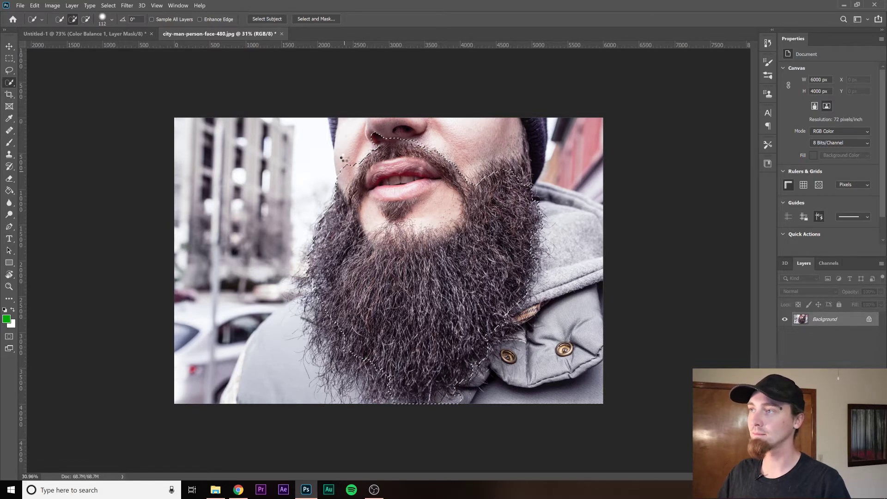
{"action": "key", "text": "ctrl+BackSpace"}
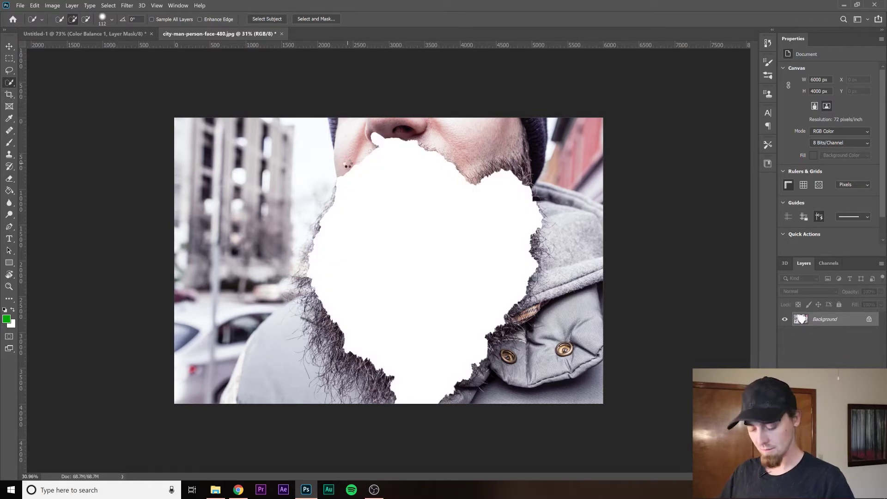
{"action": "key", "text": "ctrl+z"}
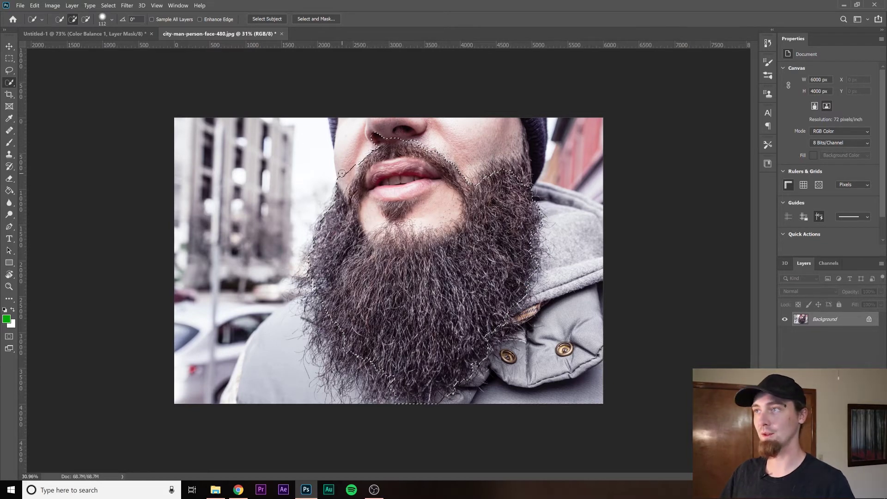
{"action": "left_click", "coordinate": [342, 173]}
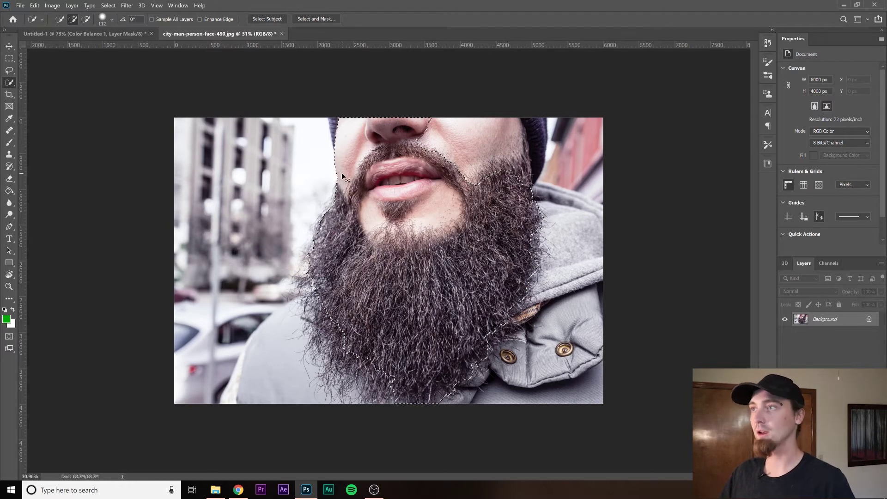
{"action": "key", "text": "ctrl+z"}
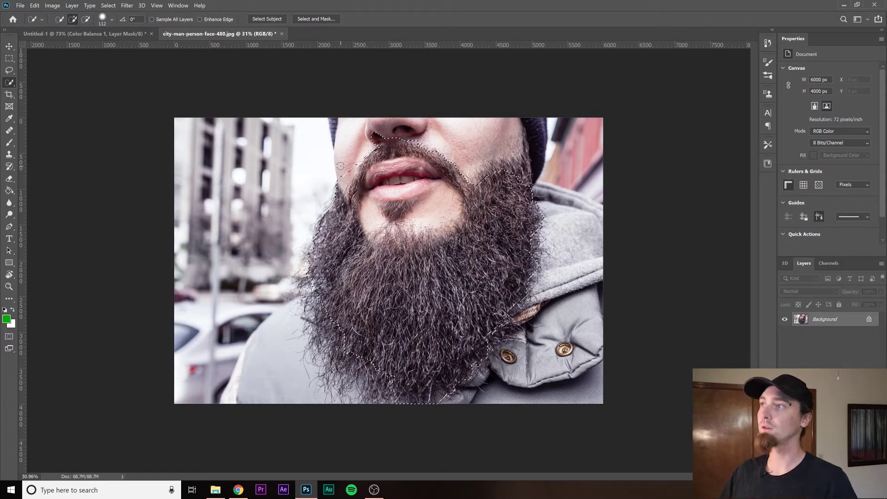
Step: Subtract the remaining nostril and cheek skin above the moustache and refine the selection around the chin patch
{"action": "key", "text": "alt"}
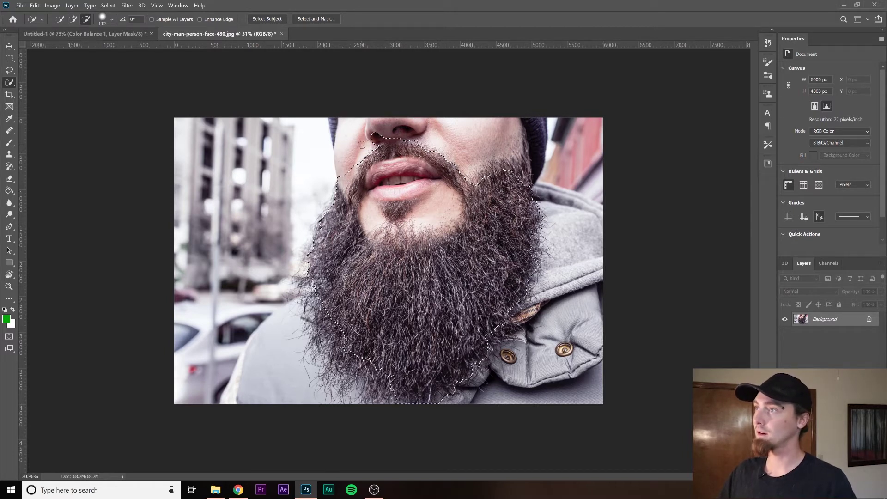
{"action": "left_click", "coordinate": [362, 145]}
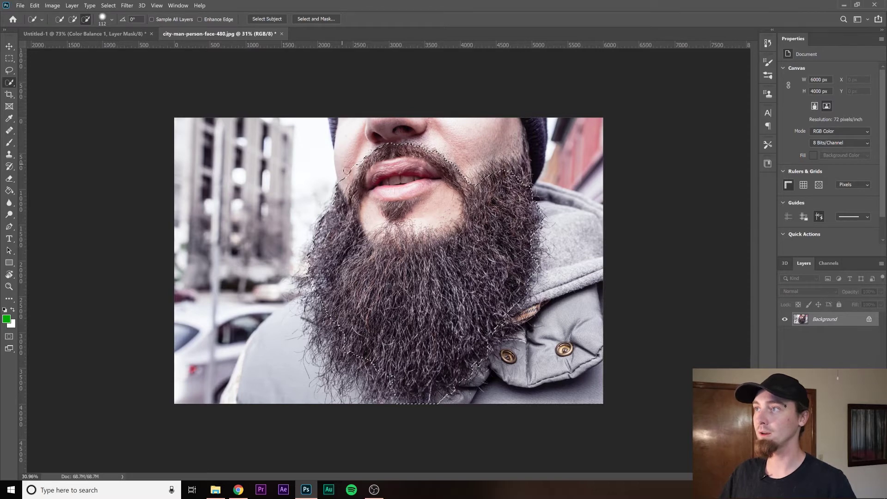
{"action": "key", "text": "alt"}
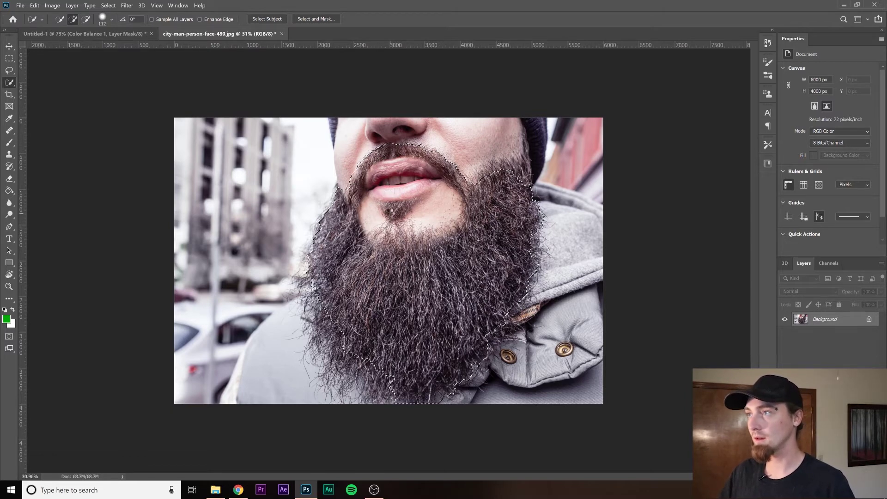
{"action": "mouse_move", "coordinate": [436, 208]}
{"action": "left_mouse_down"}
{"action": "mouse_move", "coordinate": [373, 219]}
{"action": "mouse_move", "coordinate": [370, 211]}
{"action": "mouse_move", "coordinate": [405, 207]}
{"action": "left_mouse_up"}
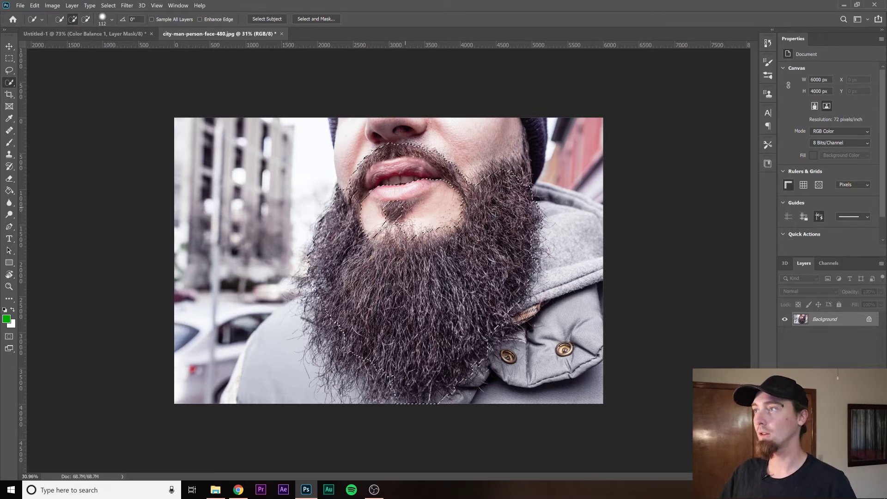
{"action": "left_click", "coordinate": [405, 208]}
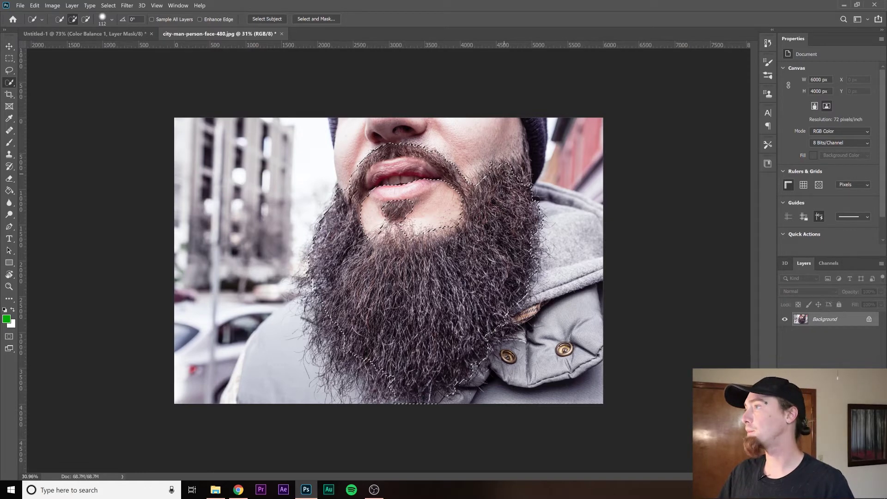
Step: Add the sideburn and the beard's lower-left edge to the selection, and correct the selection along the image's bottom edge
{"action": "left_click_drag", "start_coordinate": [504, 173], "coordinate": [525, 168]}
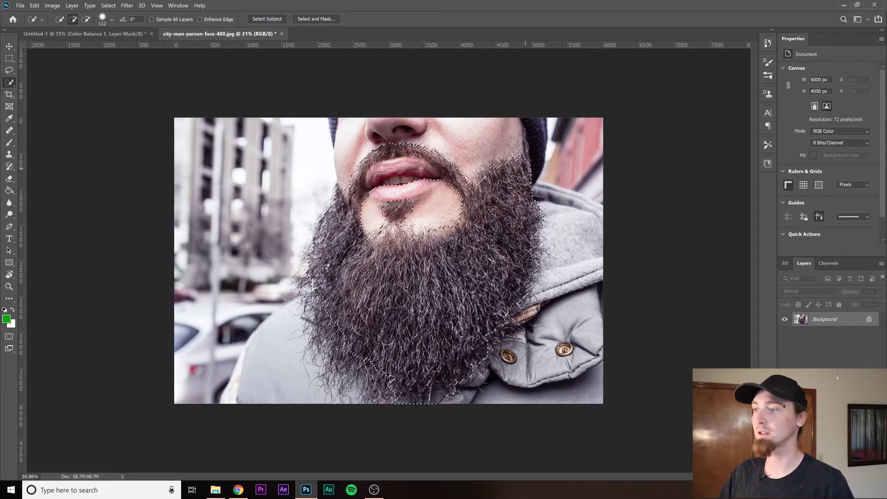
{"action": "left_click_drag", "start_coordinate": [326, 330], "coordinate": [357, 358]}
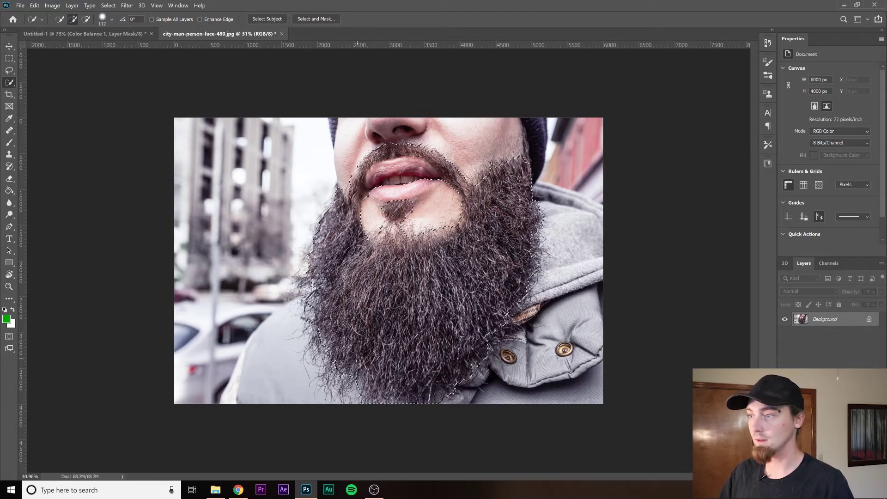
{"action": "key", "text": "alt"}
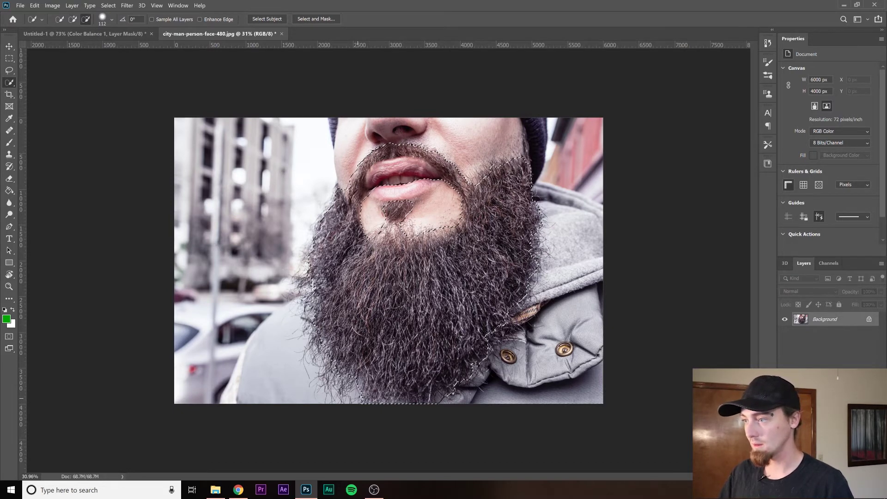
{"action": "left_click_drag", "start_coordinate": [358, 398], "coordinate": [450, 405]}
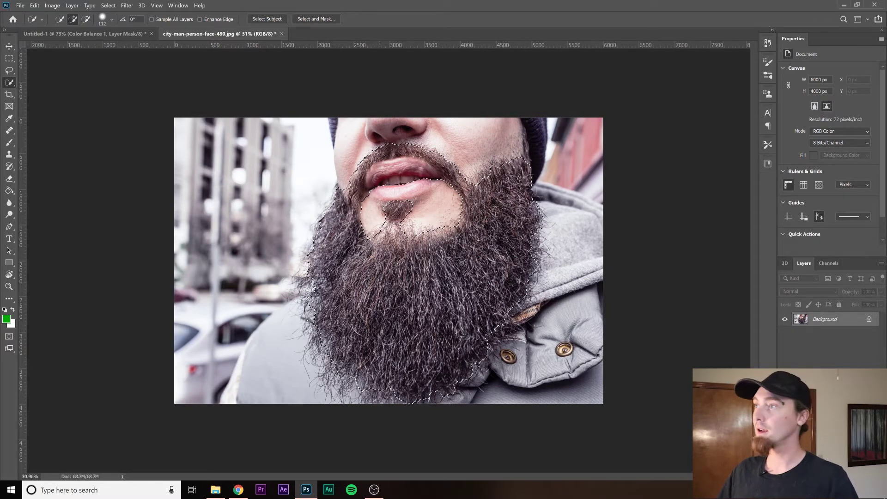
Step: Open the selection in Select and Mask and refine the beard's left edge hairs with the Refine Edge Brush at size 204
{"action": "left_click", "coordinate": [317, 19]}
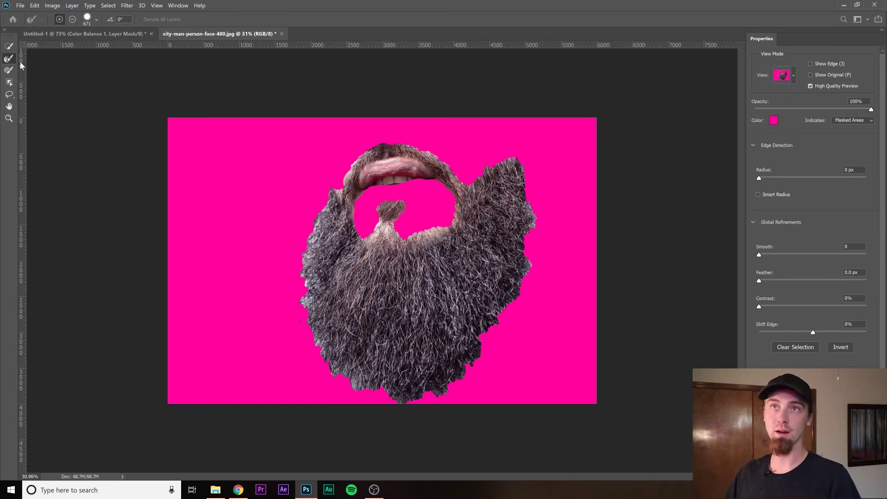
{"action": "left_click", "coordinate": [8, 59]}
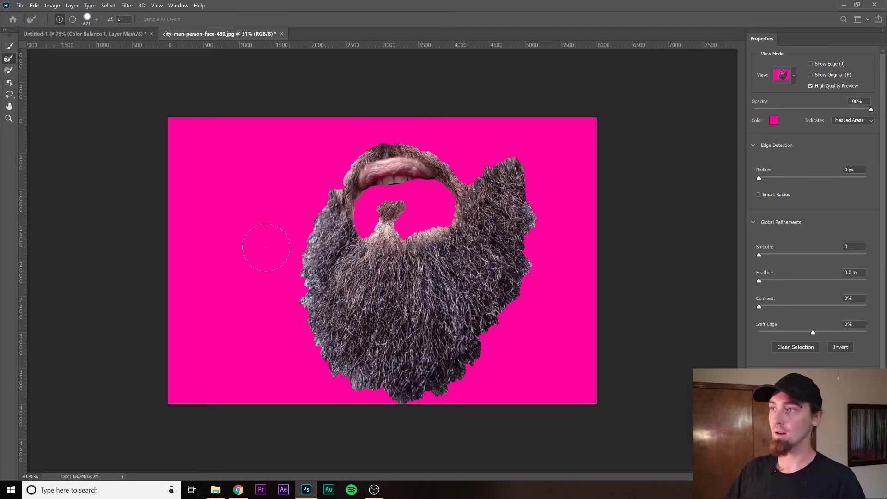
{"action": "mouse_move", "coordinate": [330, 198]}
{"action": "left_mouse_down"}
{"action": "mouse_move", "coordinate": [281, 224]}
{"action": "mouse_move", "coordinate": [270, 212]}
{"action": "mouse_move", "coordinate": [430, 213]}
{"action": "mouse_move", "coordinate": [329, 220]}
{"action": "mouse_move", "coordinate": [333, 83]}
{"action": "mouse_move", "coordinate": [322, 218]}
{"action": "mouse_move", "coordinate": [337, 115]}
{"action": "mouse_move", "coordinate": [341, 177]}
{"action": "mouse_move", "coordinate": [314, 210]}
{"action": "mouse_move", "coordinate": [204, 204]}
{"action": "mouse_move", "coordinate": [275, 222]}
{"action": "left_mouse_up"}
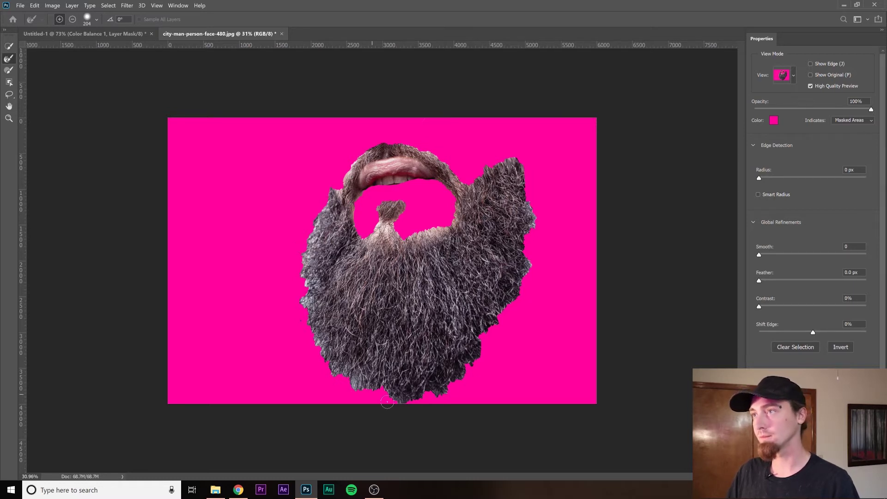
{"action": "left_click_drag", "start_coordinate": [324, 199], "coordinate": [299, 273]}
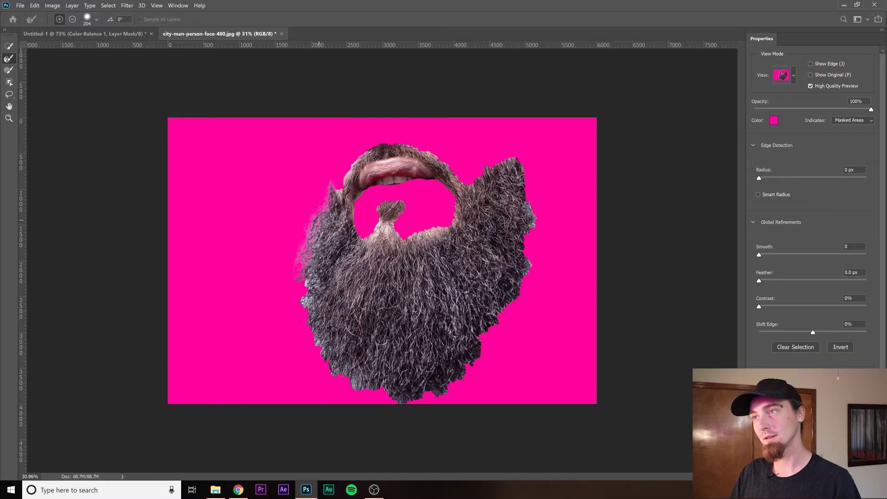
{"action": "left_click_drag", "start_coordinate": [317, 231], "coordinate": [293, 301]}
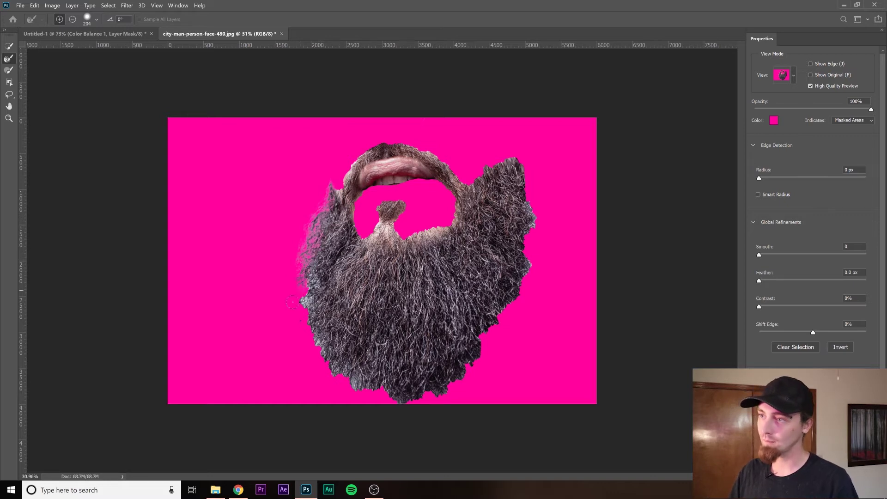
{"action": "mouse_move", "coordinate": [292, 302]}
{"action": "left_mouse_down"}
{"action": "mouse_move", "coordinate": [320, 363]}
{"action": "mouse_move", "coordinate": [342, 378]}
{"action": "left_mouse_up"}
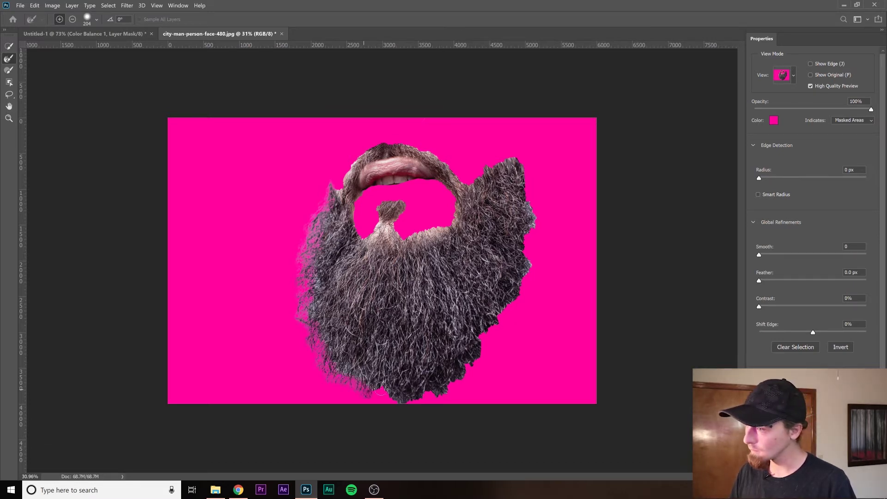
Step: Refine the hair along the beard's bottom and right edges, undoing the long sideburn stroke and replacing it with shorter ones
{"action": "mouse_move", "coordinate": [379, 388]}
{"action": "left_mouse_down"}
{"action": "mouse_move", "coordinate": [474, 363]}
{"action": "mouse_move", "coordinate": [506, 289]}
{"action": "left_mouse_up"}
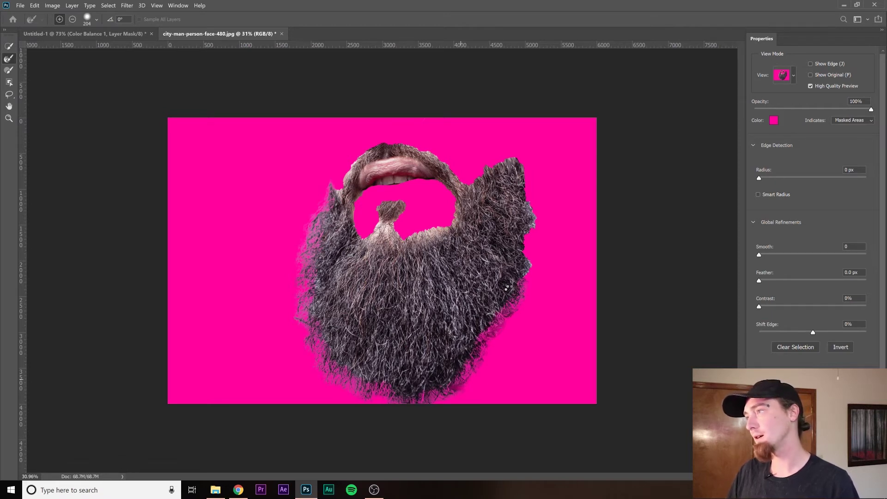
{"action": "left_click_drag", "start_coordinate": [527, 203], "coordinate": [523, 157]}
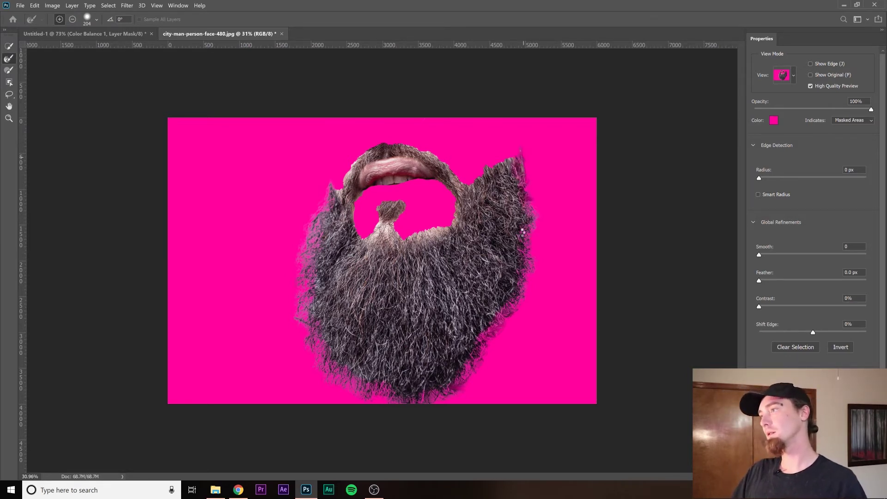
{"action": "key", "text": "ctrl+z"}
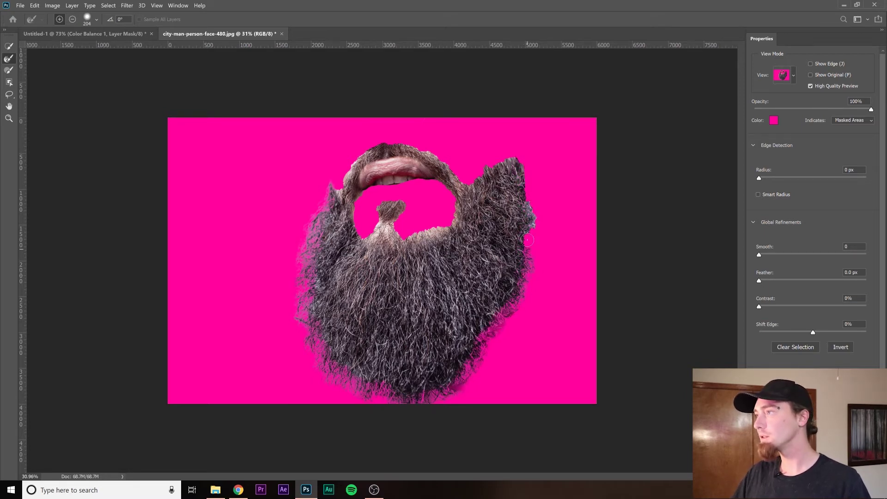
{"action": "left_click_drag", "start_coordinate": [527, 240], "coordinate": [530, 199]}
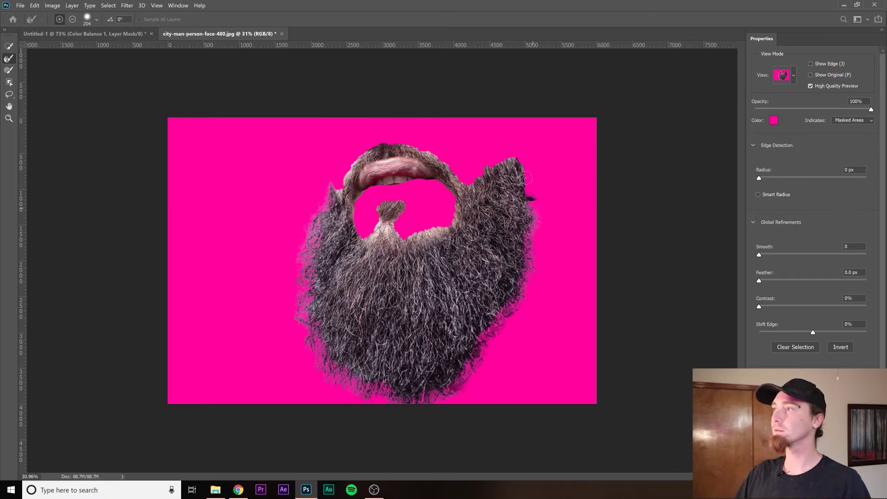
{"action": "left_click_drag", "start_coordinate": [526, 177], "coordinate": [527, 173]}
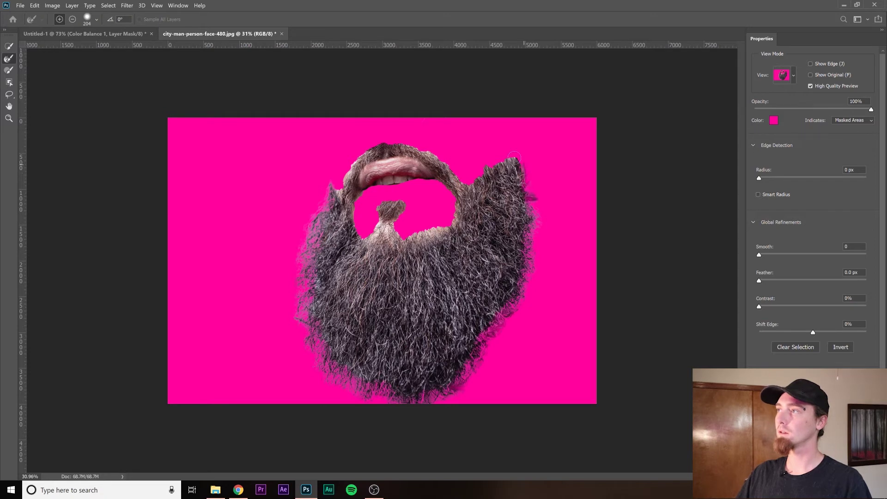
Step: Refine the hair edges at the top of the sideburn, along the moustache and around the bare chin area
{"action": "left_click_drag", "start_coordinate": [514, 158], "coordinate": [495, 162]}
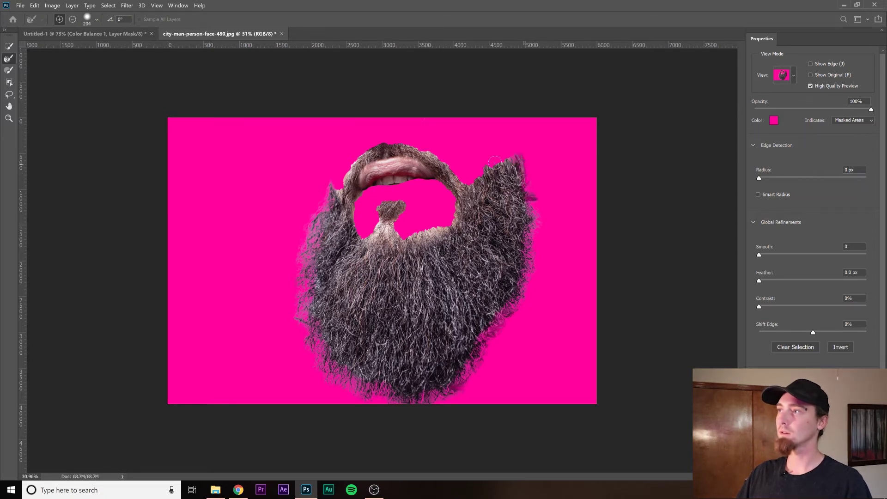
{"action": "mouse_move", "coordinate": [494, 162]}
{"action": "left_mouse_down"}
{"action": "mouse_move", "coordinate": [399, 140]}
{"action": "mouse_move", "coordinate": [373, 143]}
{"action": "left_mouse_up"}
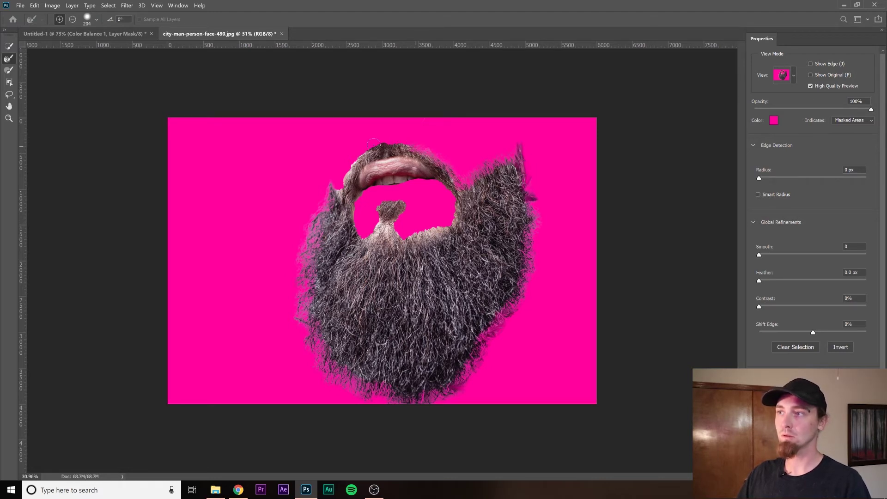
{"action": "mouse_move", "coordinate": [373, 144]}
{"action": "left_mouse_down"}
{"action": "mouse_move", "coordinate": [357, 213]}
{"action": "mouse_move", "coordinate": [381, 228]}
{"action": "left_mouse_up"}
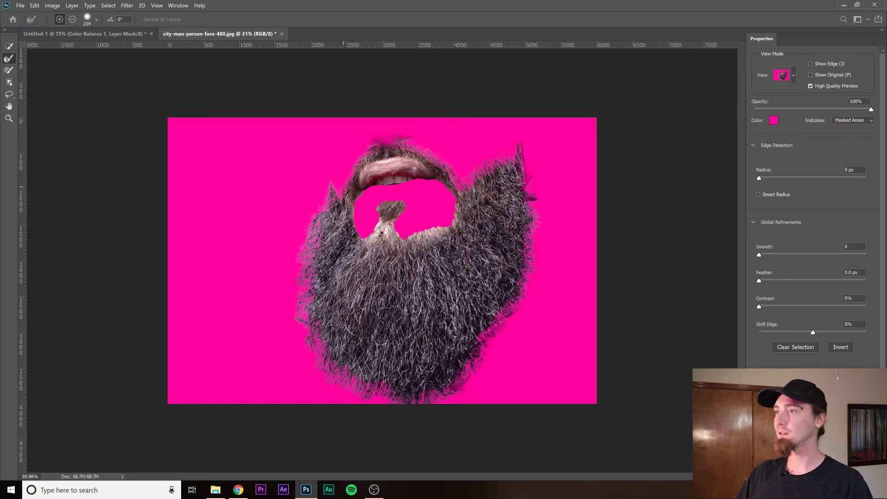
{"action": "left_click_drag", "start_coordinate": [381, 232], "coordinate": [441, 194]}
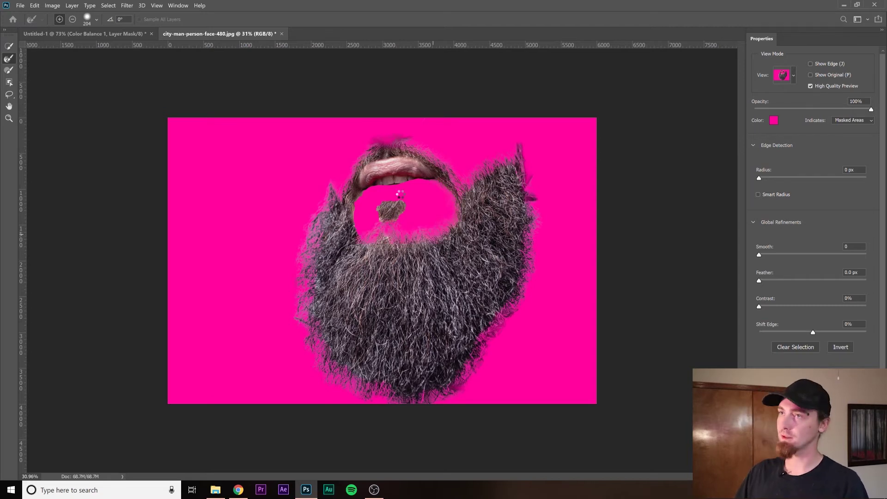
Step: Subtract the lips and mouth from the selection, and refine the moustache, chin patch and outer beard hairs with the Refine Edge Brush at size 531
{"action": "key", "text": "w"}
{"action": "mouse_move", "coordinate": [375, 189]}
{"action": "left_mouse_down"}
{"action": "mouse_move", "coordinate": [407, 209]}
{"action": "mouse_move", "coordinate": [385, 235]}
{"action": "left_mouse_up"}
{"action": "key", "text": "r"}
{"action": "key", "text": "w"}
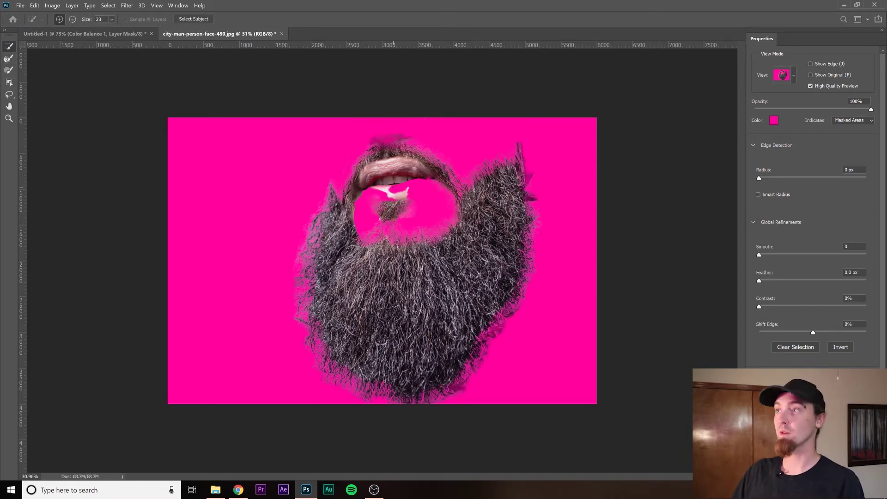
{"action": "mouse_move", "coordinate": [420, 182]}
{"action": "left_mouse_down"}
{"action": "mouse_move", "coordinate": [375, 191]}
{"action": "mouse_move", "coordinate": [415, 173]}
{"action": "left_mouse_up"}
{"action": "key", "text": "ctrl+z"}
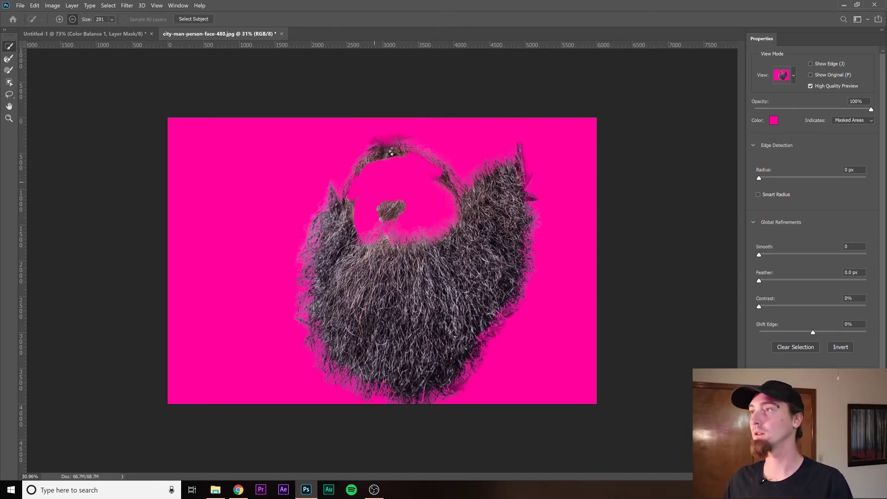
{"action": "key", "text": "r"}
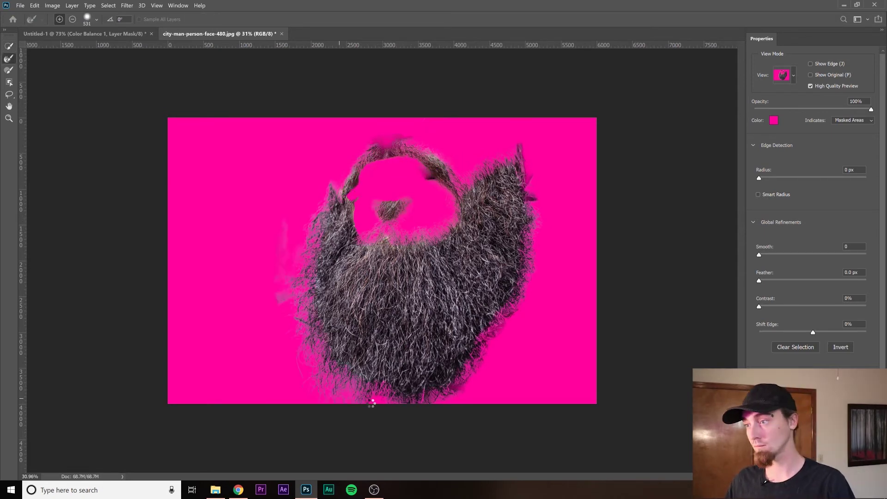
{"action": "key", "text": "Escape"}
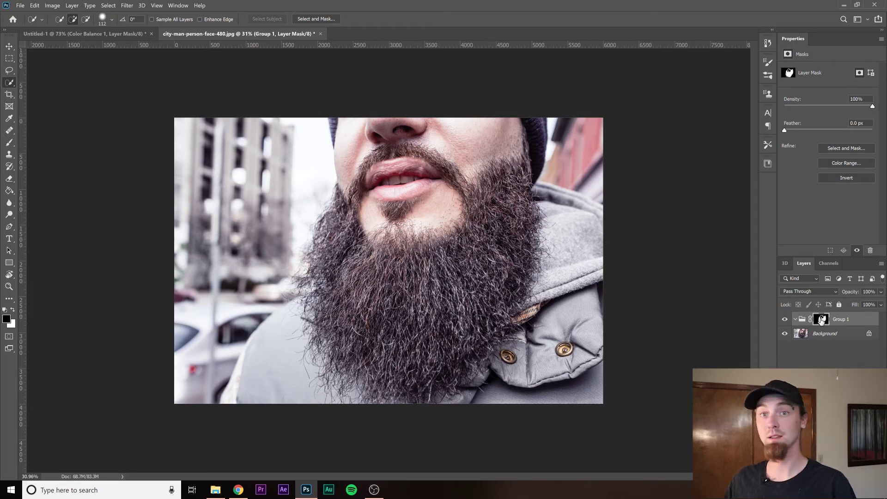
Step: Add a Color Balance adjustment inside Group 1 with midtones at +83 Magenta-Green and -26 Yellow-Blue
{"action": "left_click", "coordinate": [835, 475]}
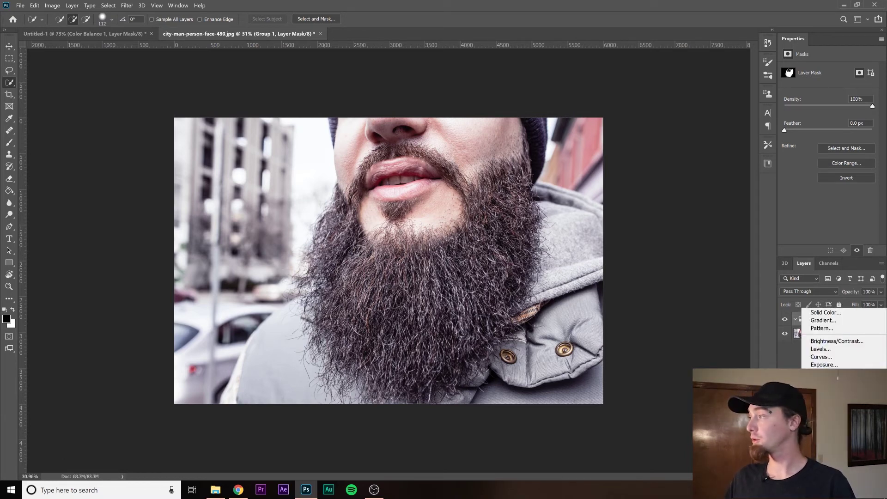
{"action": "left_click", "coordinate": [826, 393]}
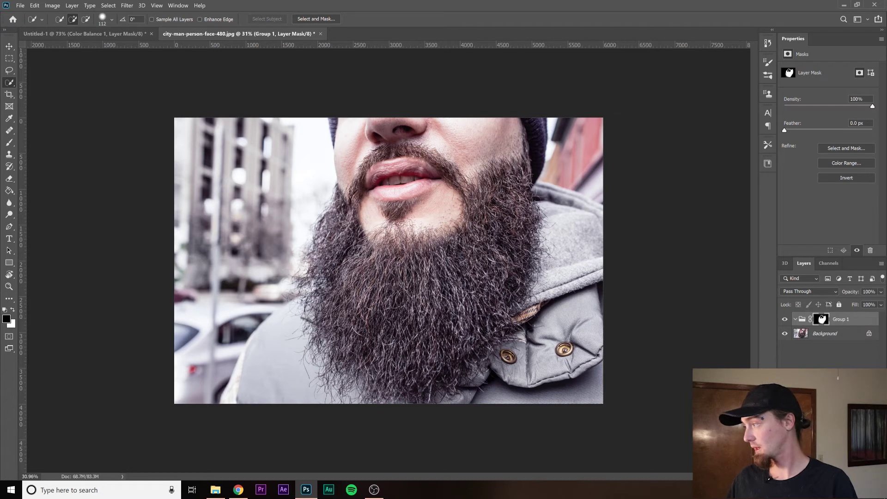
{"action": "left_click", "coordinate": [835, 475]}
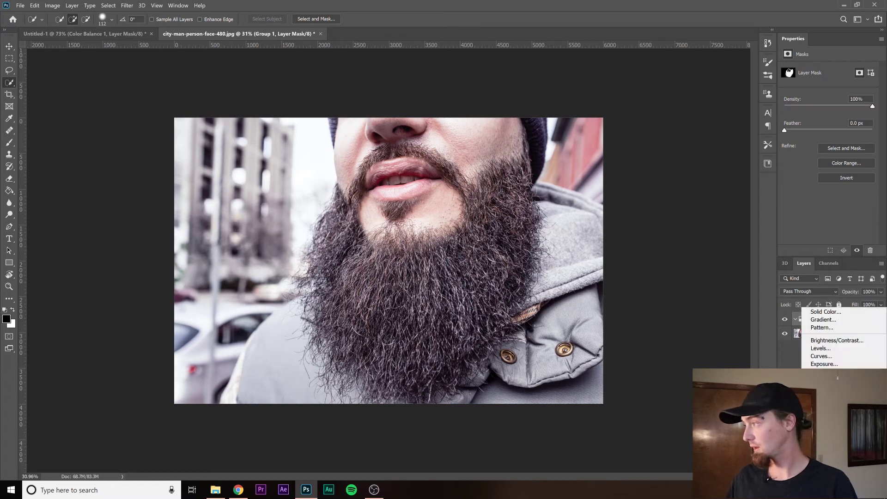
{"action": "left_click", "coordinate": [827, 392]}
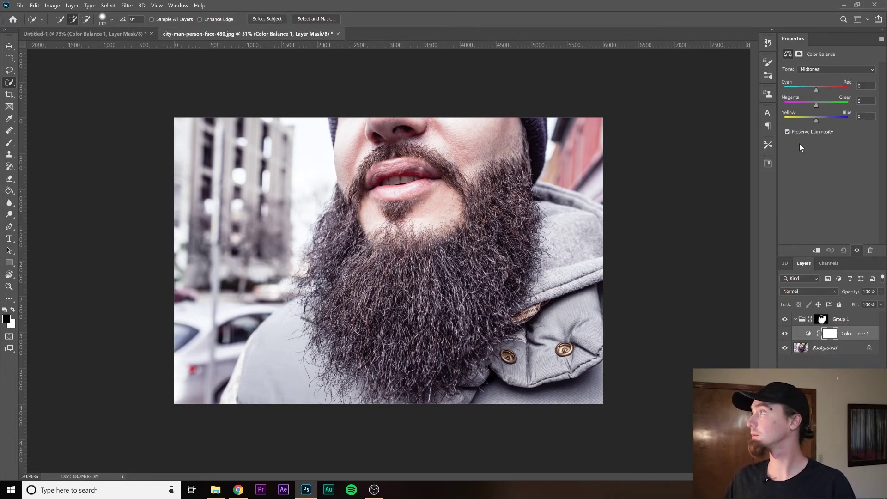
{"action": "left_click_drag", "start_coordinate": [816, 104], "coordinate": [826, 107]}
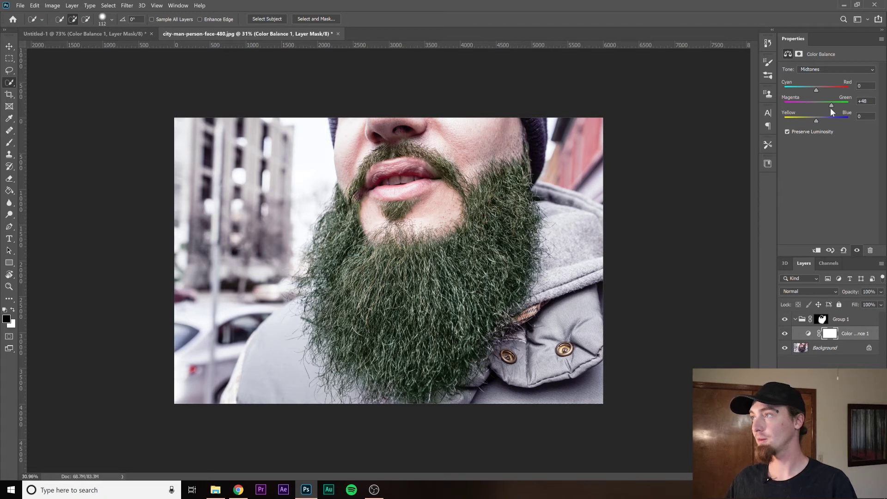
{"action": "left_click_drag", "start_coordinate": [815, 121], "coordinate": [806, 121]}
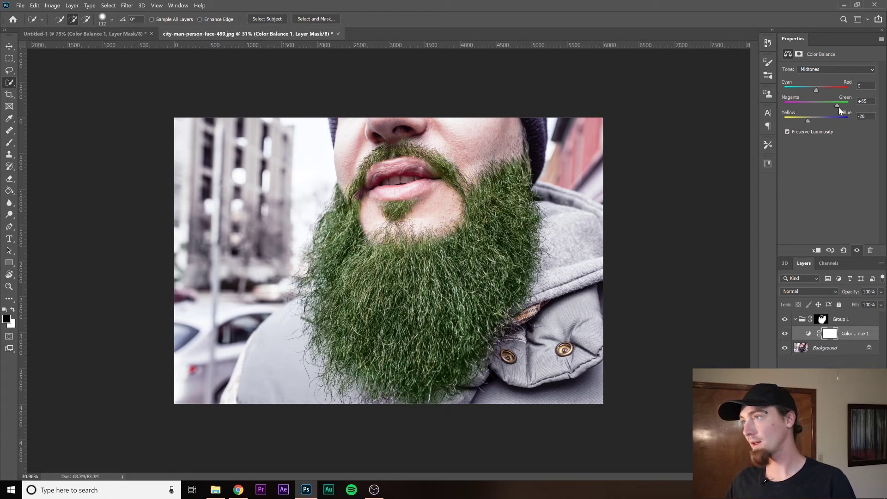
{"action": "left_click_drag", "start_coordinate": [837, 106], "coordinate": [843, 106]}
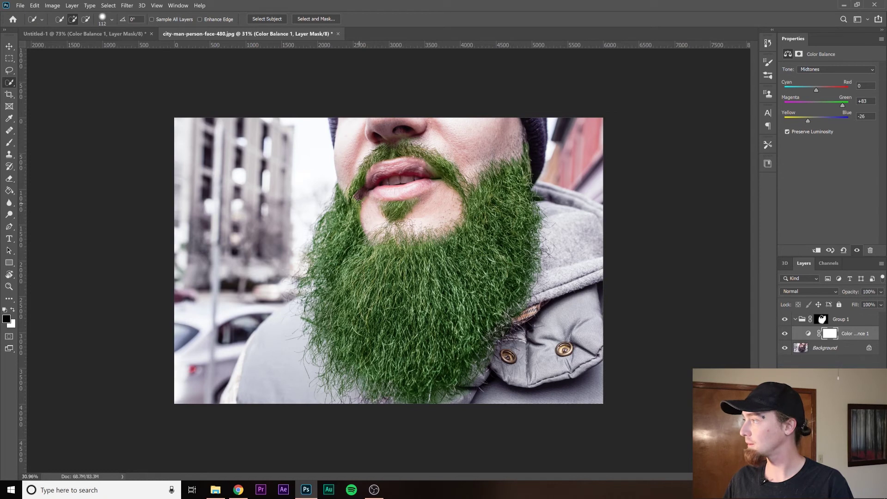
Step: Target Group 1's layer mask for touch-ups with the Brush tool at 100% opacity and black as the foreground colour
{"action": "left_click", "coordinate": [823, 318]}
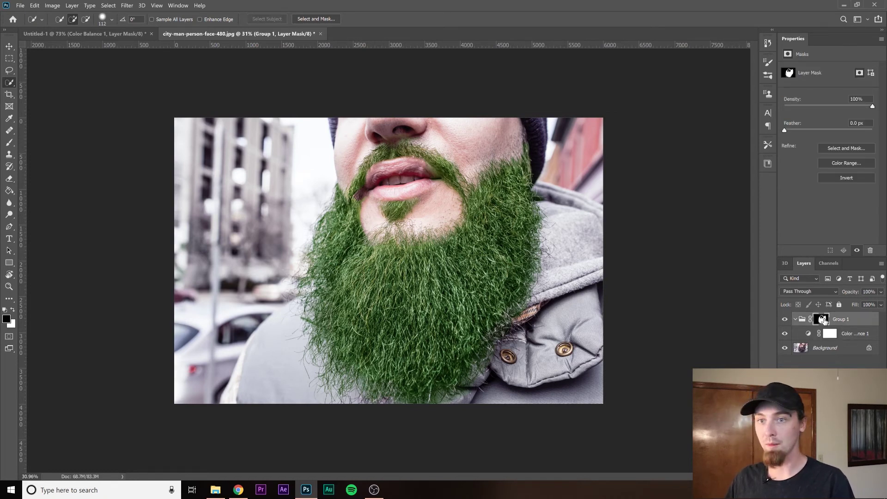
{"action": "left_click", "coordinate": [9, 143]}
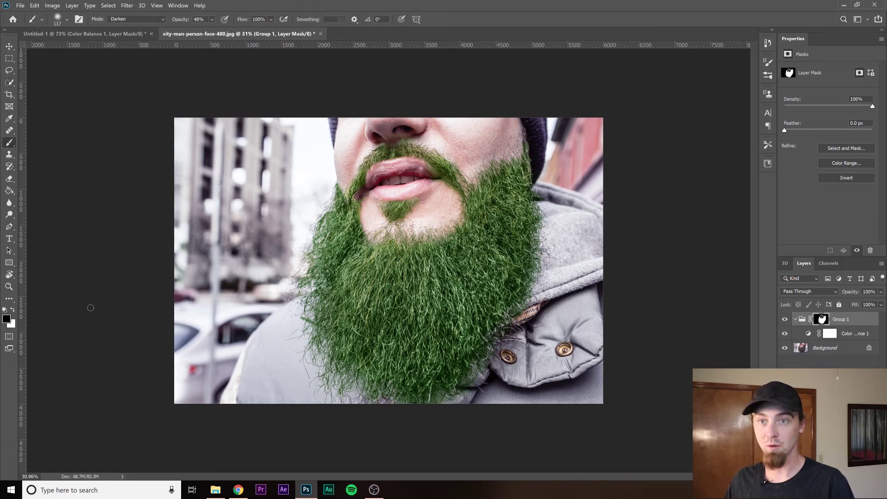
{"action": "key", "text": "x"}
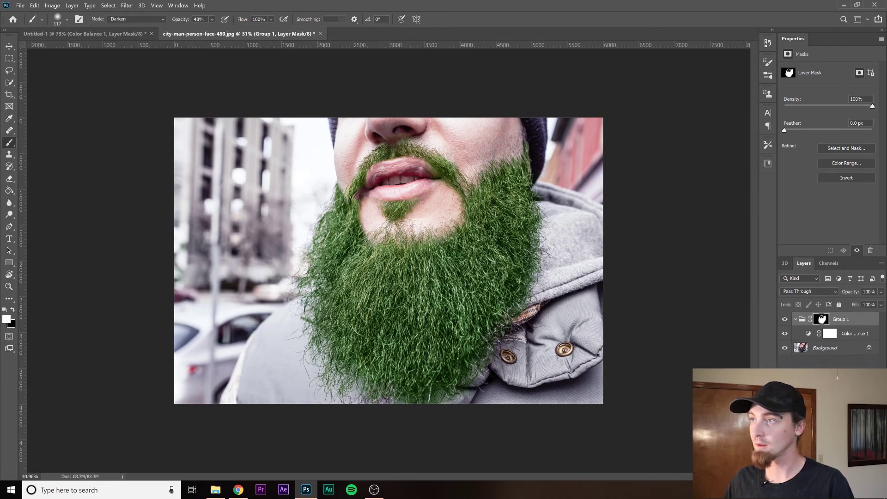
{"action": "scroll", "coordinate": [343, 202], "scroll_direction": "up", "scroll_amount": 3}
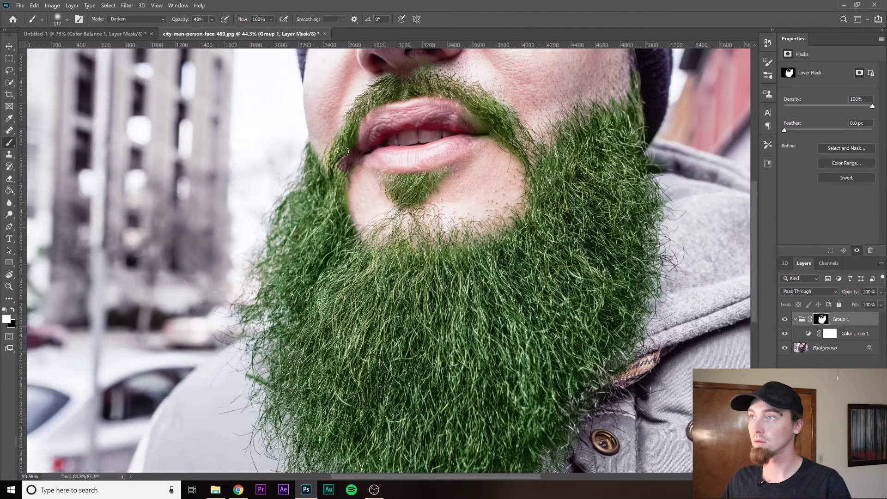
{"action": "scroll", "coordinate": [337, 184], "scroll_direction": "up", "scroll_amount": 1}
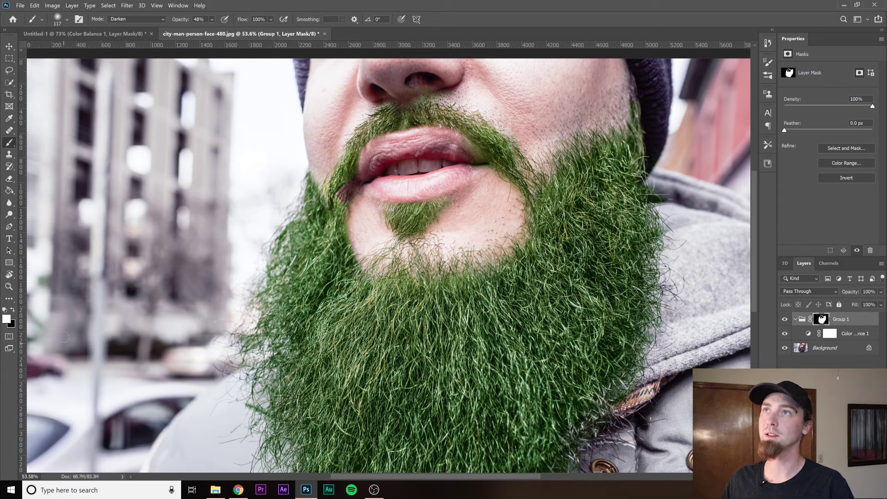
{"action": "left_click", "coordinate": [212, 19]}
{"action": "left_click_drag", "start_coordinate": [219, 31], "coordinate": [249, 30]}
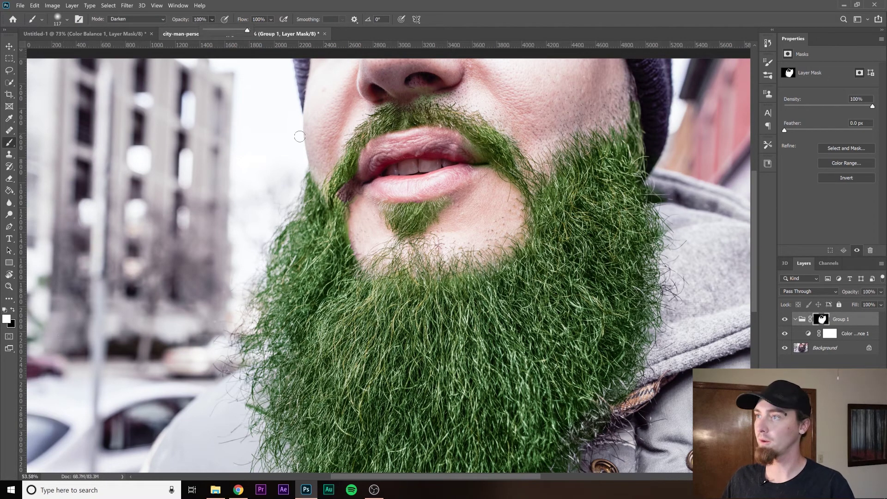
{"action": "key", "text": "x"}
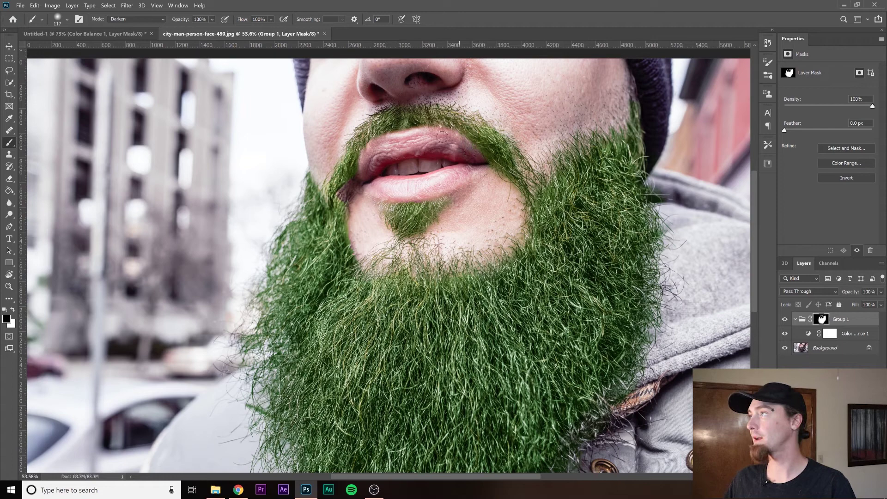
{"action": "scroll", "coordinate": [504, 257], "scroll_direction": "down", "scroll_amount": 3}
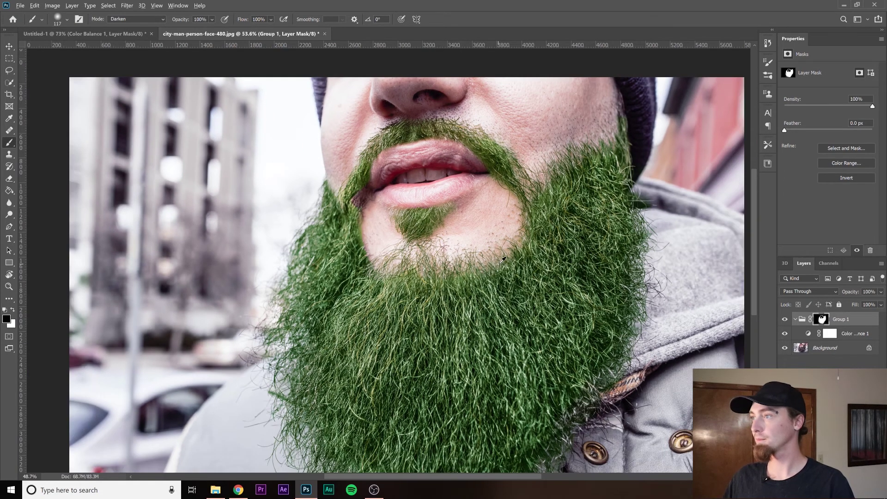
{"action": "scroll", "coordinate": [504, 257], "scroll_direction": "down", "scroll_amount": 1}
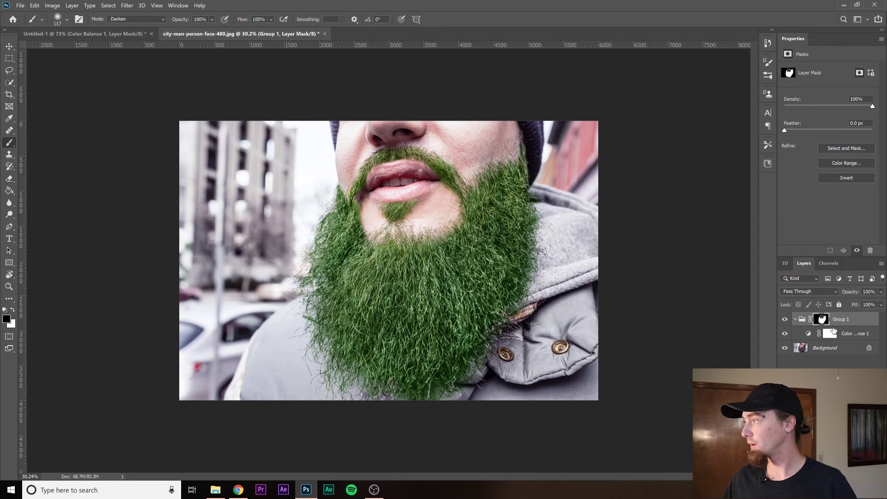
Step: Add a Hue/Saturation adjustment above the Color Balance layer in Group 1 and set its hue to -141
{"action": "left_click", "coordinate": [807, 334]}
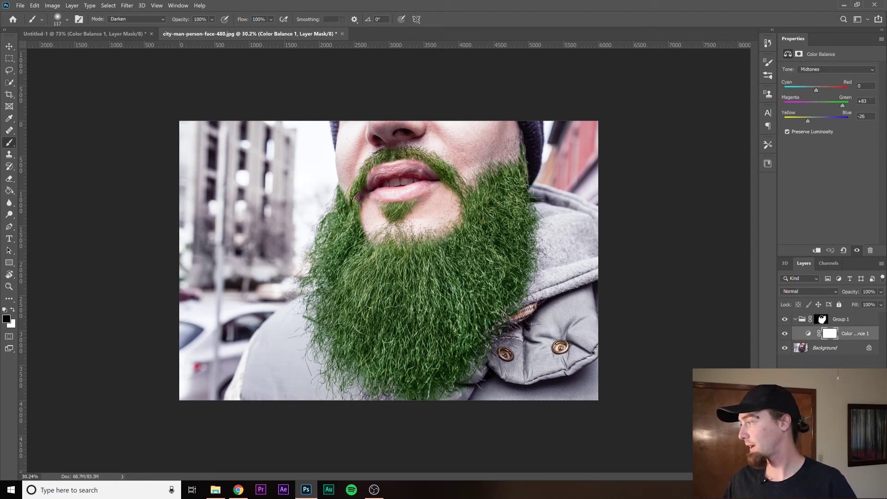
{"action": "left_click", "coordinate": [830, 475]}
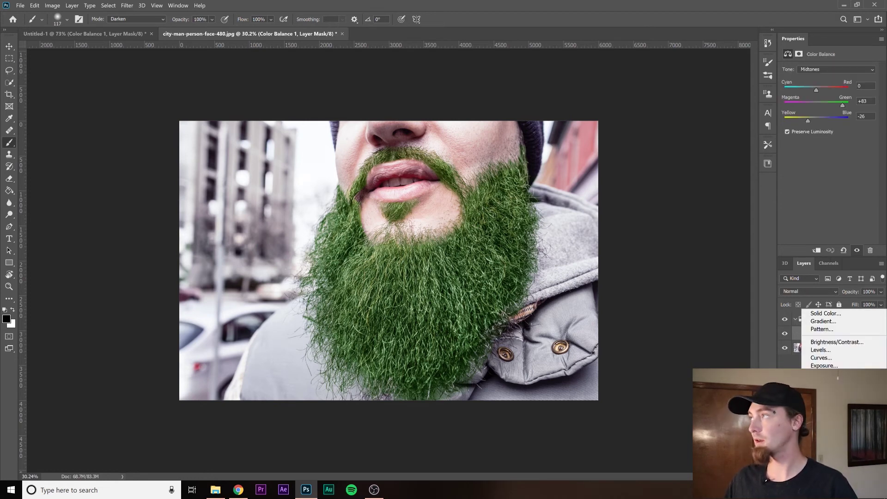
{"action": "left_click", "coordinate": [826, 386]}
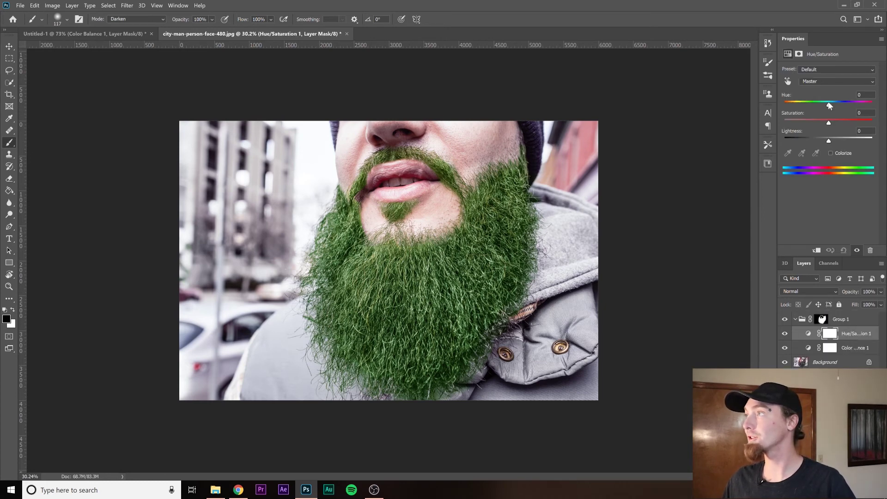
{"action": "left_click_drag", "start_coordinate": [829, 104], "coordinate": [790, 112]}
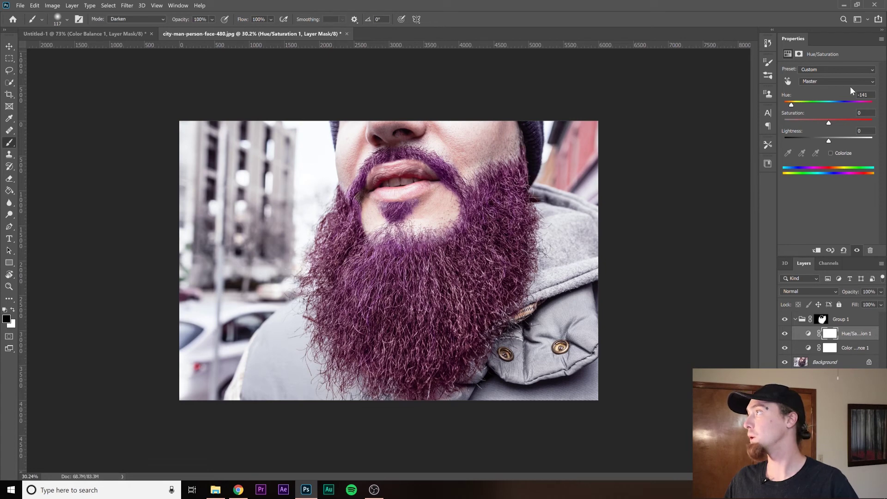
Step: Try reduced opacities on the Hue/Saturation layer and return it to 100%
{"action": "left_click", "coordinate": [880, 305]}
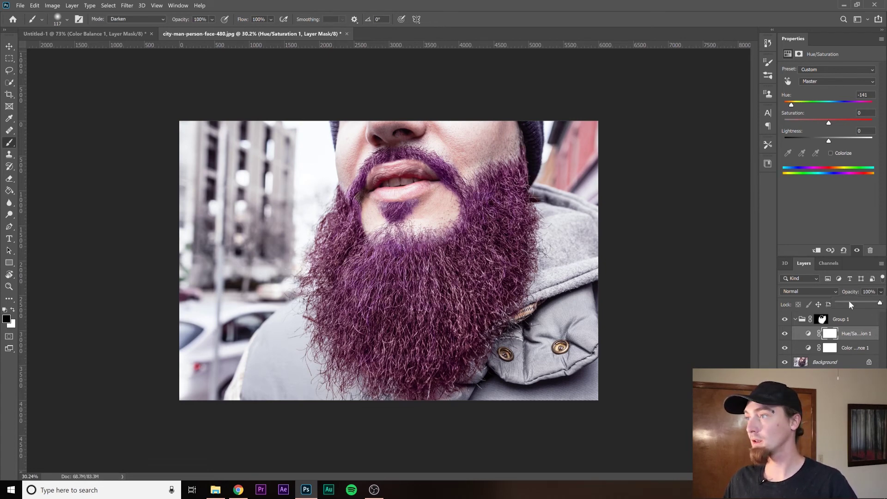
{"action": "left_click_drag", "start_coordinate": [849, 301], "coordinate": [861, 304]}
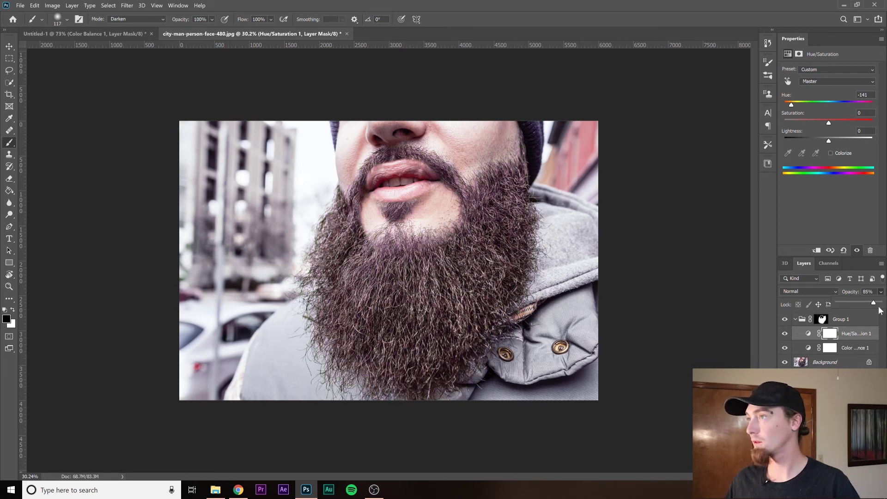
{"action": "left_click_drag", "start_coordinate": [880, 310], "coordinate": [883, 308]}
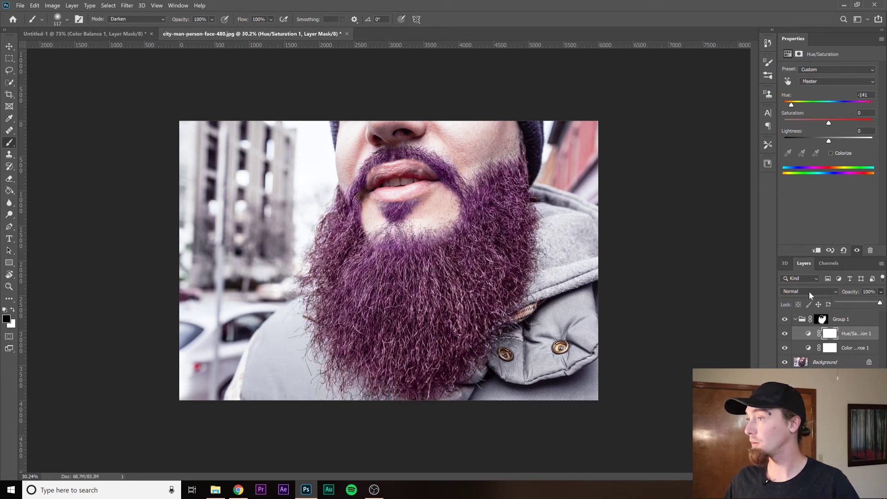
Step: Compare blend modes on the Hue/Saturation layer, settle on Color, and set its lightness to +1
{"action": "left_click", "coordinate": [808, 291]}
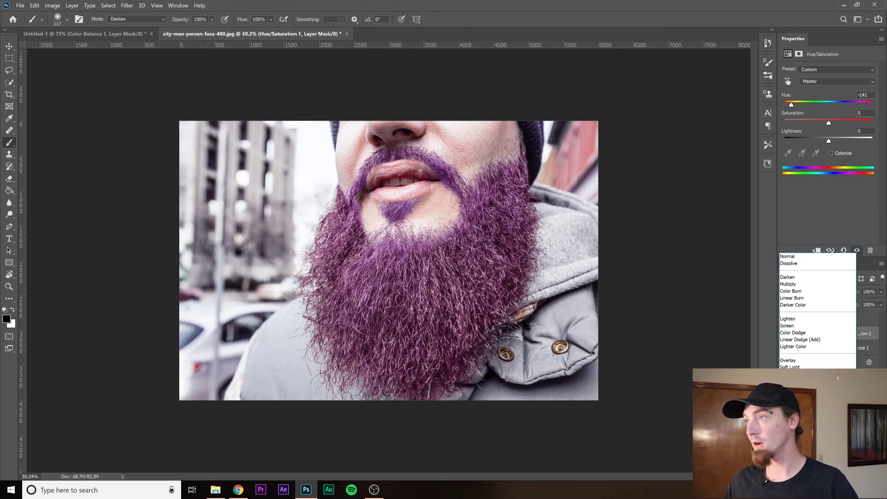
{"action": "key", "text": "Return"}
{"action": "key", "text": "ctrl+z"}
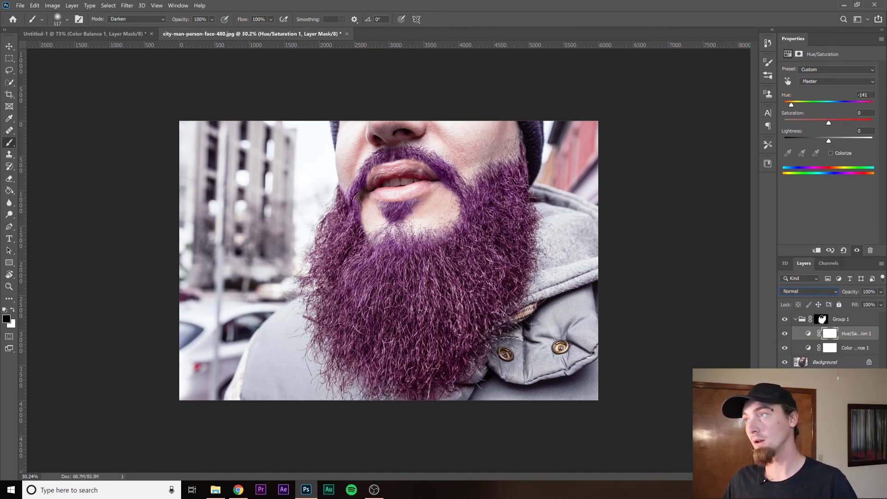
{"action": "key", "text": "ctrl+shift+z"}
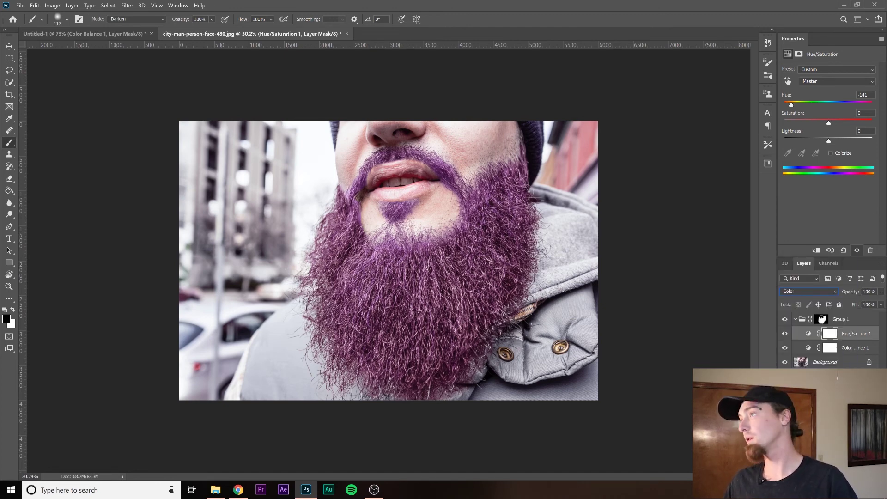
{"action": "left_click", "coordinate": [793, 294]}
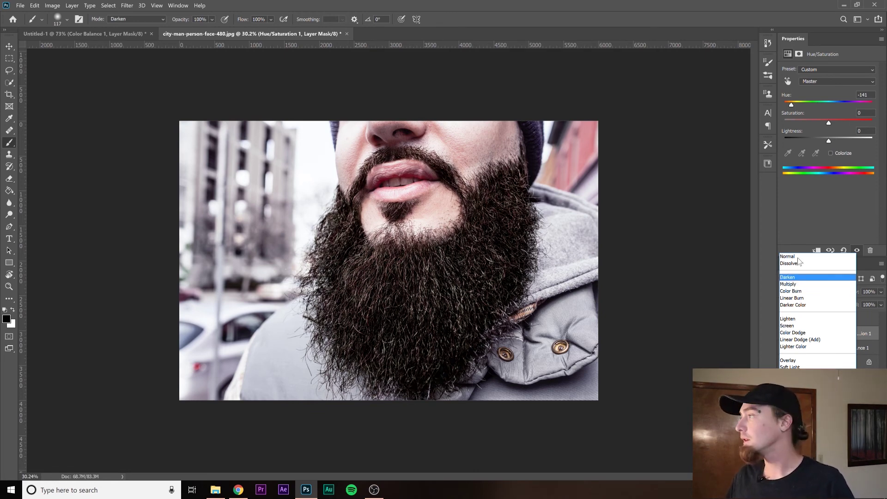
{"action": "left_click", "coordinate": [794, 464]}
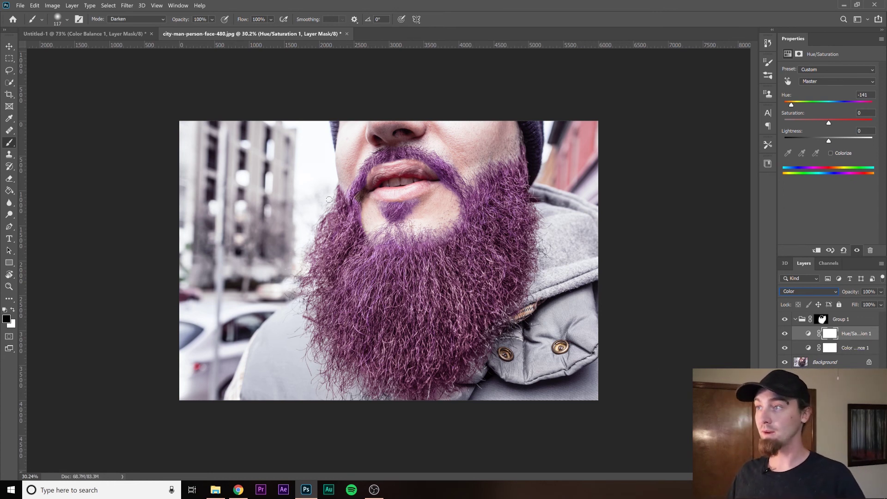
{"action": "mouse_move", "coordinate": [828, 141]}
{"action": "left_mouse_down"}
{"action": "mouse_move", "coordinate": [785, 141]}
{"action": "mouse_move", "coordinate": [883, 139]}
{"action": "mouse_move", "coordinate": [830, 140]}
{"action": "left_mouse_up"}
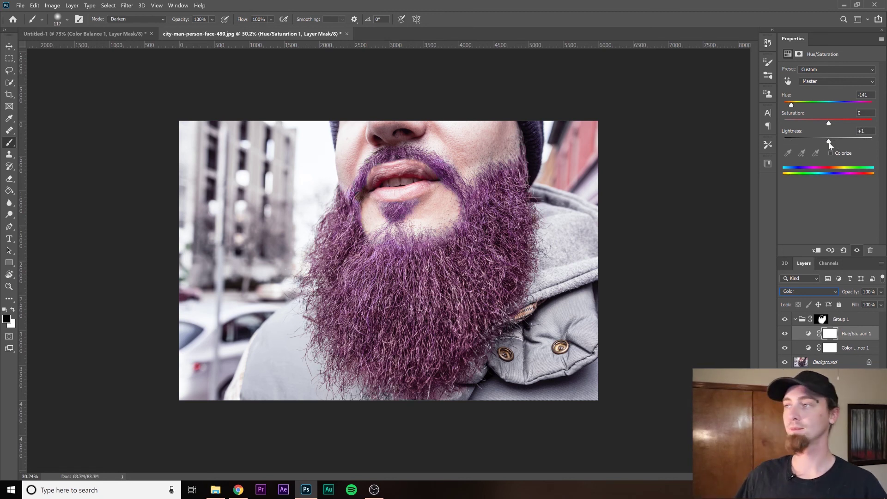